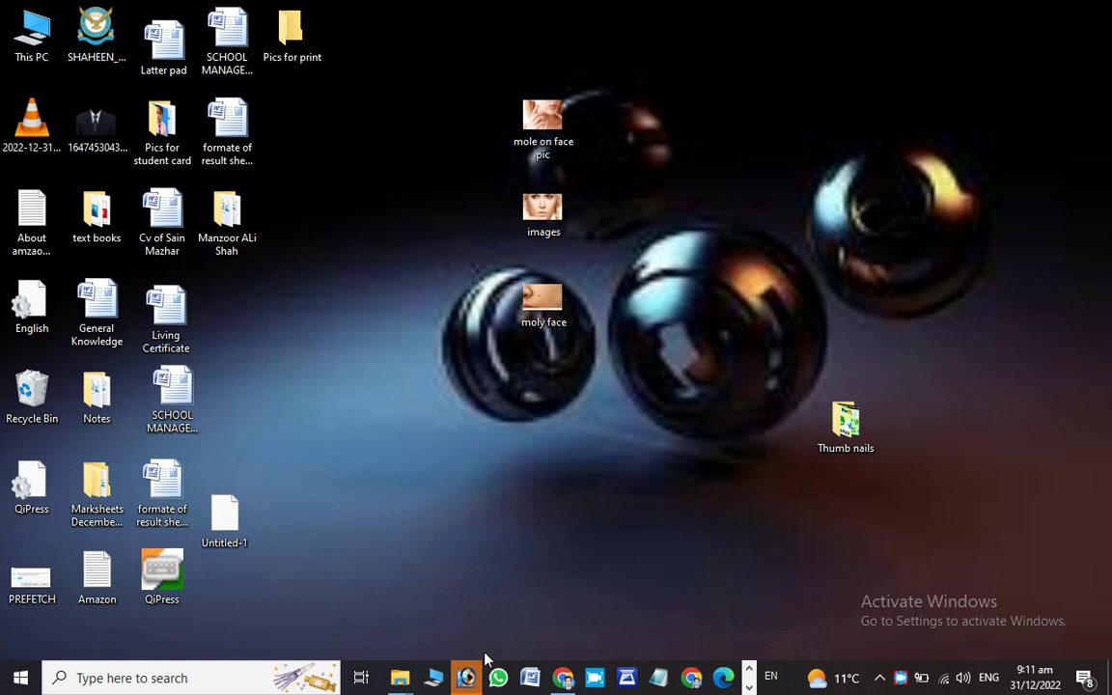
- Restore the empty Photoshop workspace from the Windows taskbar
{"action": "left_click", "coordinate": [467, 677]}
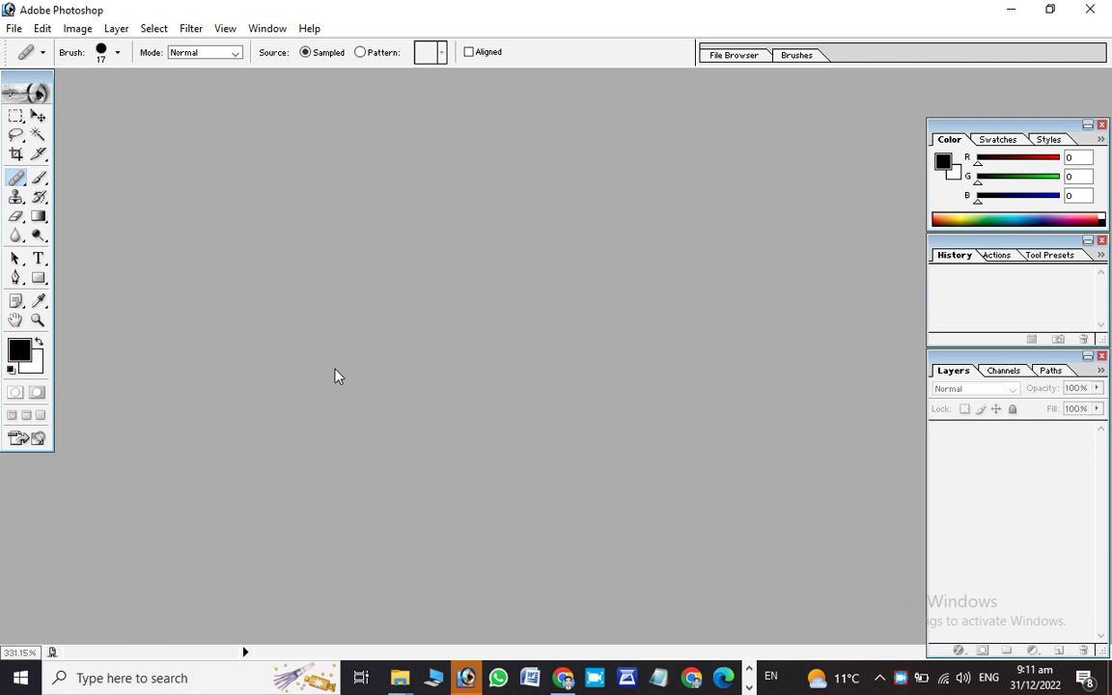
{"action": "left_click", "coordinate": [10, 177]}
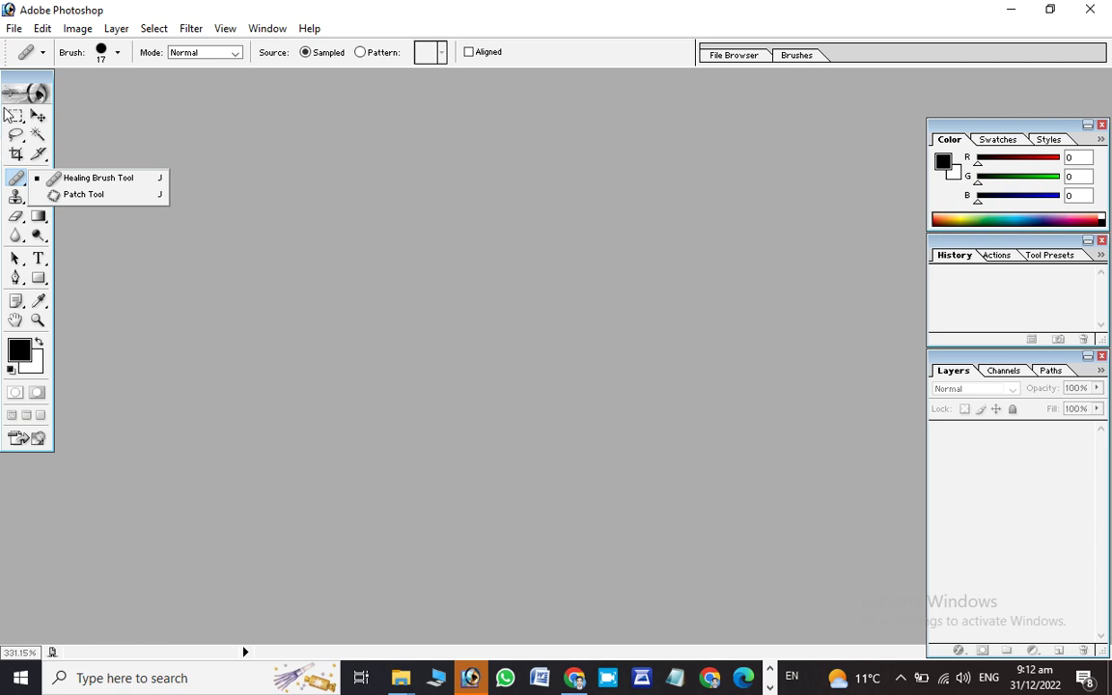
- Switch to the Healing Brush Tool (J) and minimise Photoshop to show the desktop
{"action": "left_click", "coordinate": [37, 117]}
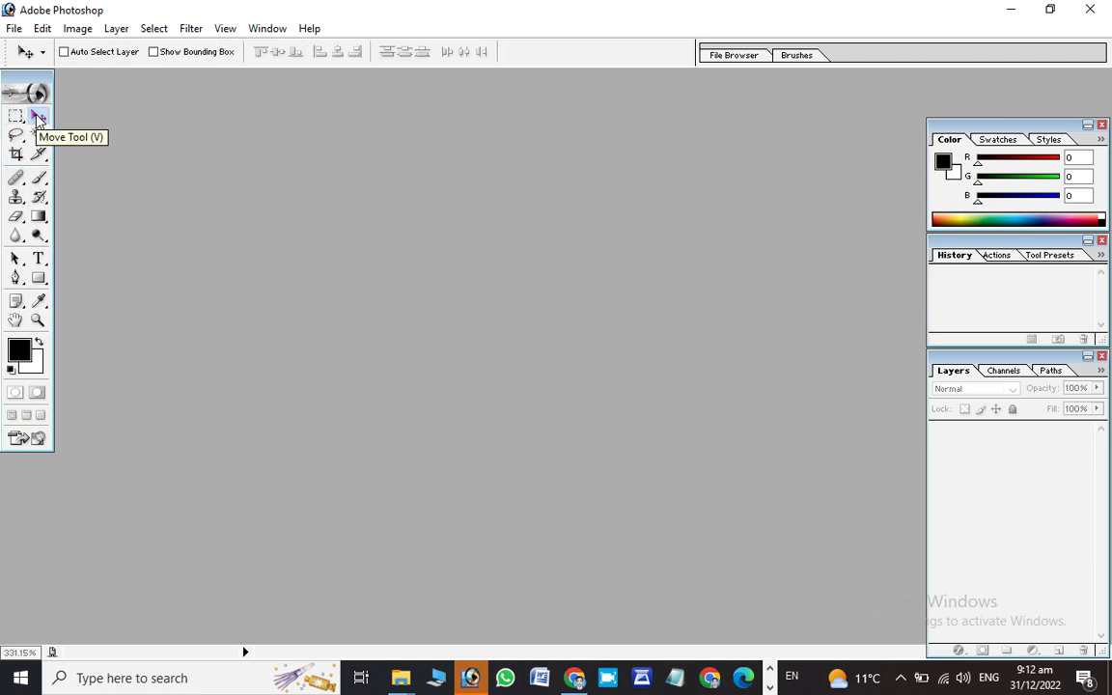
{"action": "key", "text": "j"}
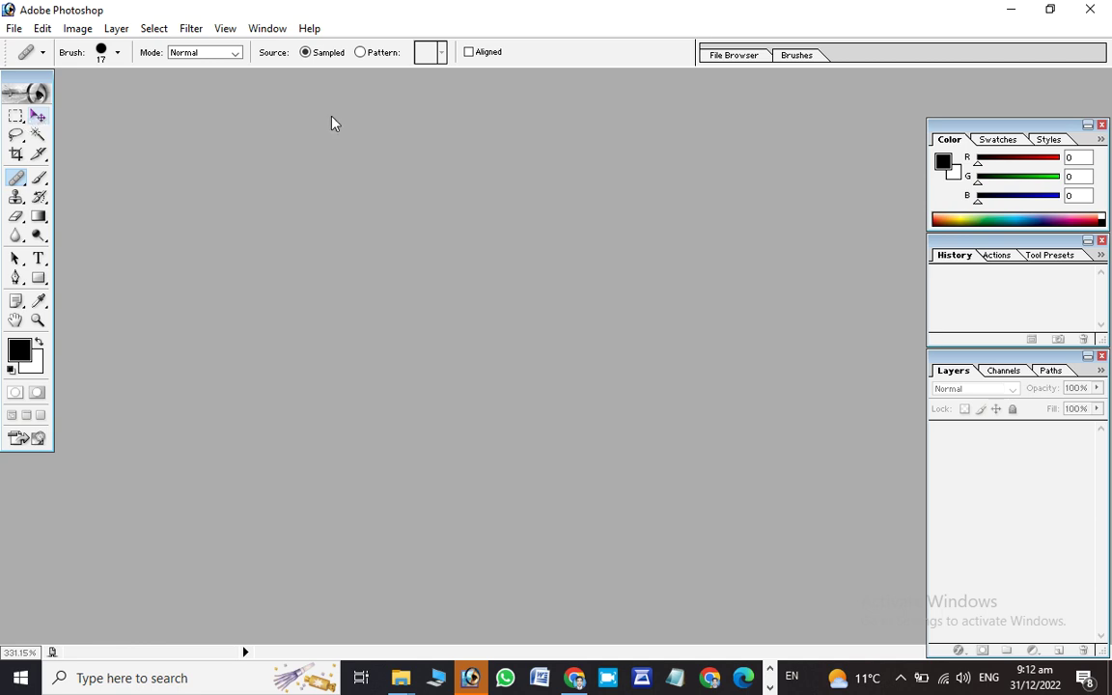
{"action": "left_click", "coordinate": [1009, 8]}
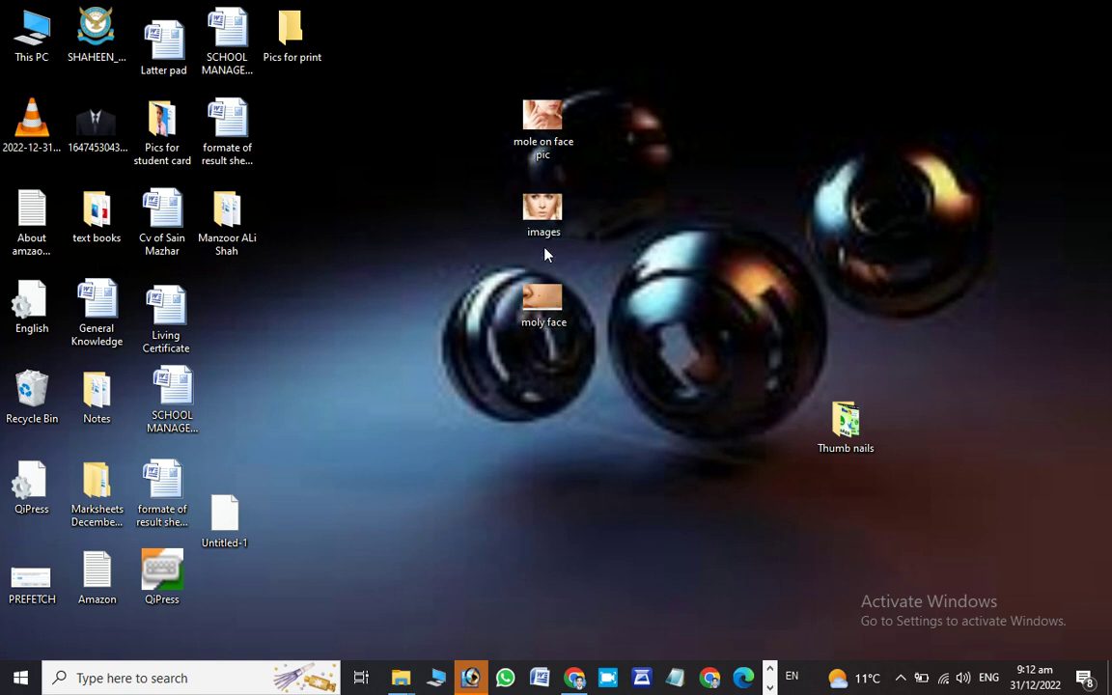
- Drag images.jpeg from the desktop into Photoshop, maximise it and zoom to 300%
{"action": "left_click_drag", "start_coordinate": [544, 208], "coordinate": [618, 418]}
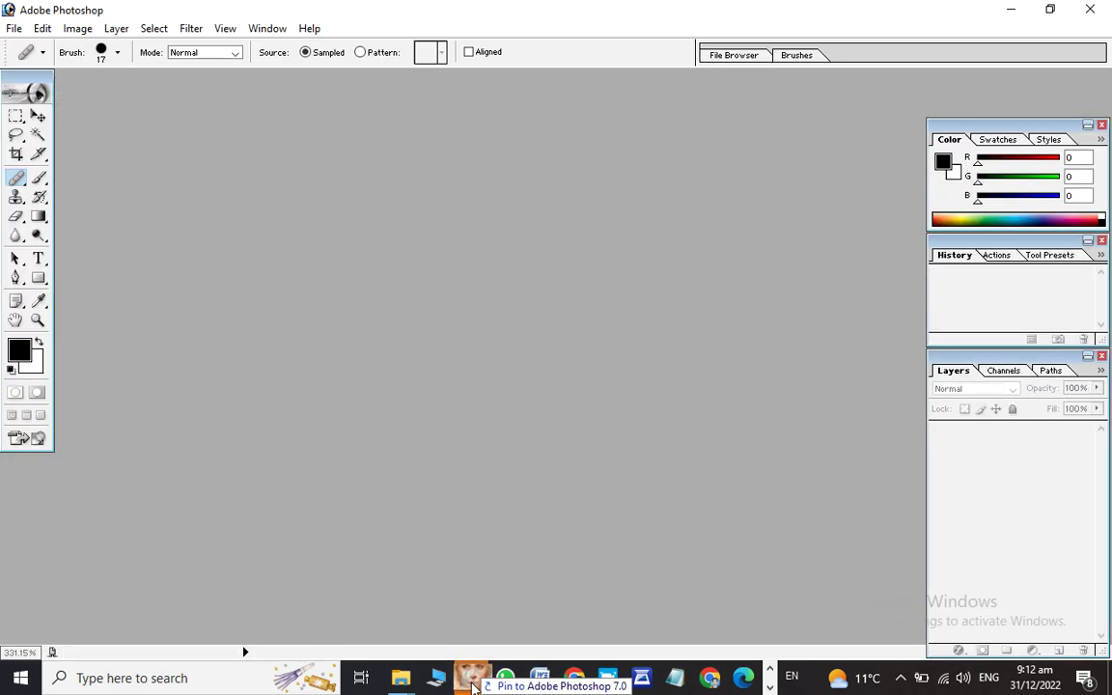
{"action": "left_click_drag", "start_coordinate": [498, 592], "coordinate": [442, 439]}
{"action": "left_click_drag", "start_coordinate": [192, 92], "coordinate": [418, 131]}
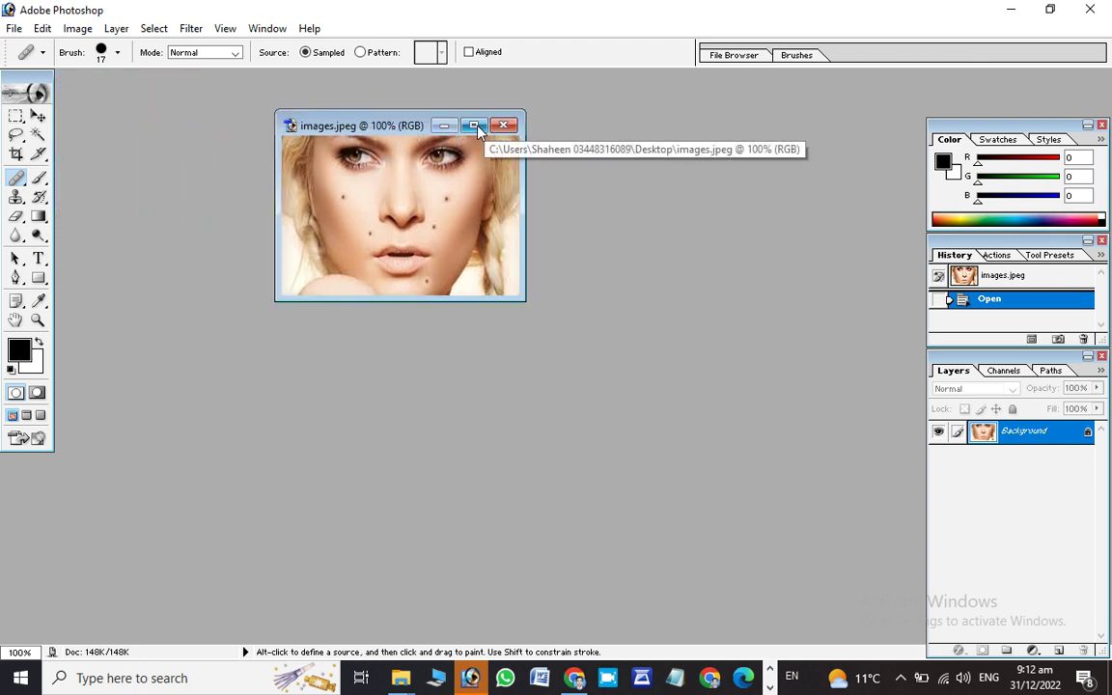
{"action": "left_click", "coordinate": [474, 126]}
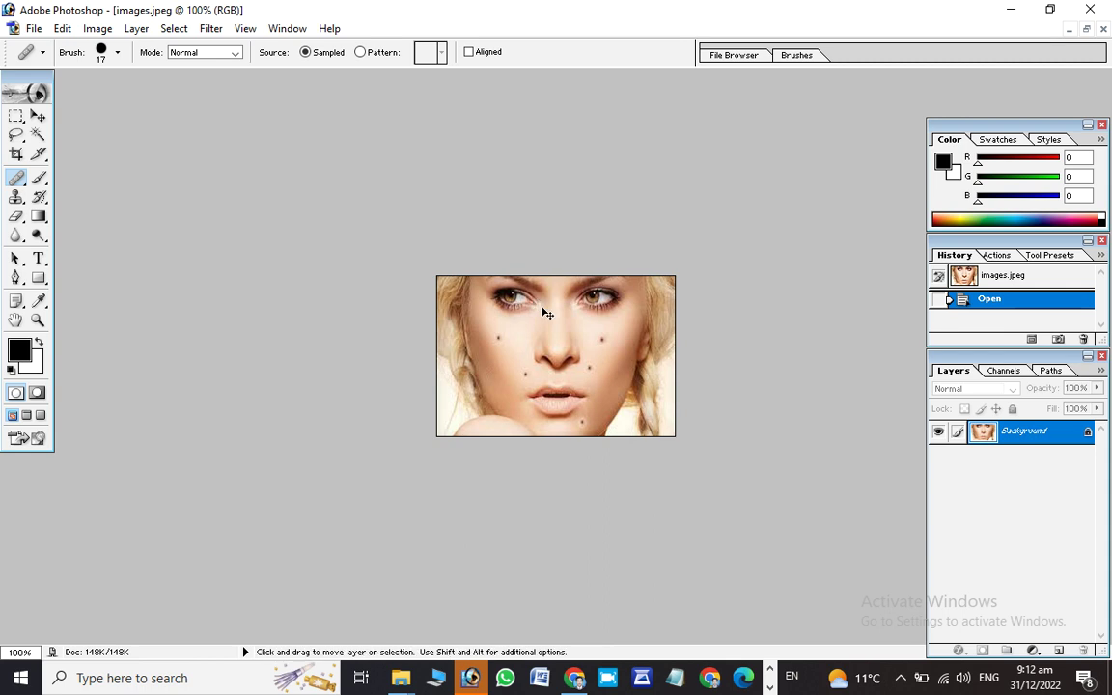
{"action": "key", "text": "ctrl+plus"}
{"action": "key", "text": "ctrl+plus"}
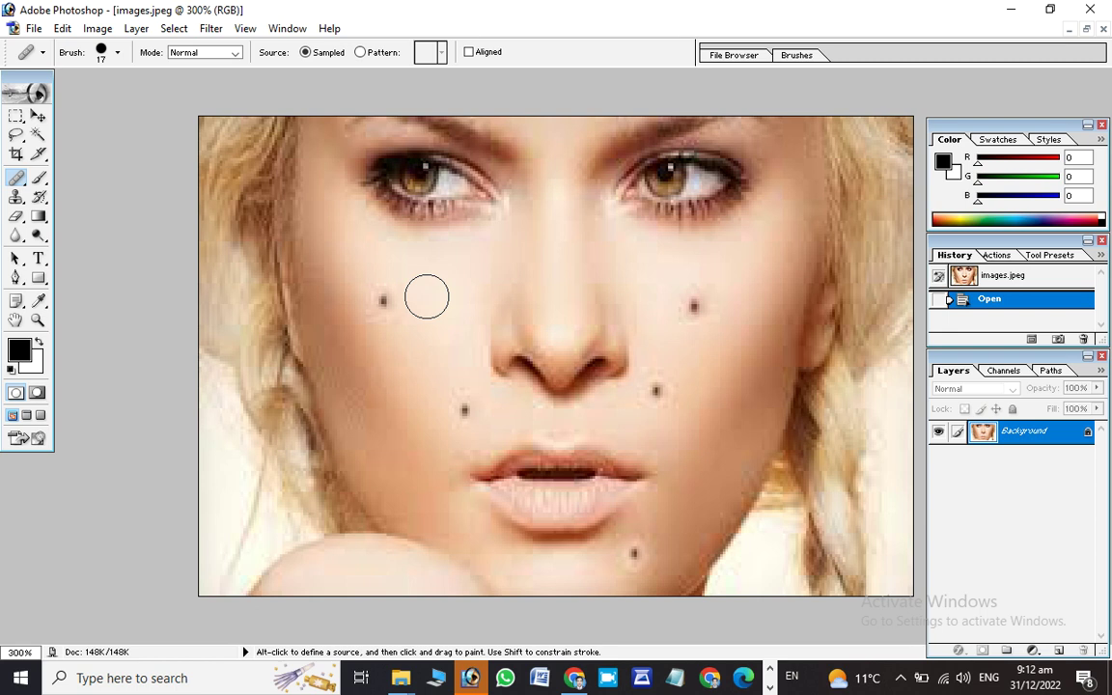
- Set the Healing Brush diameter to 10 px and dismiss the source-point warning
{"action": "left_click", "coordinate": [19, 178]}
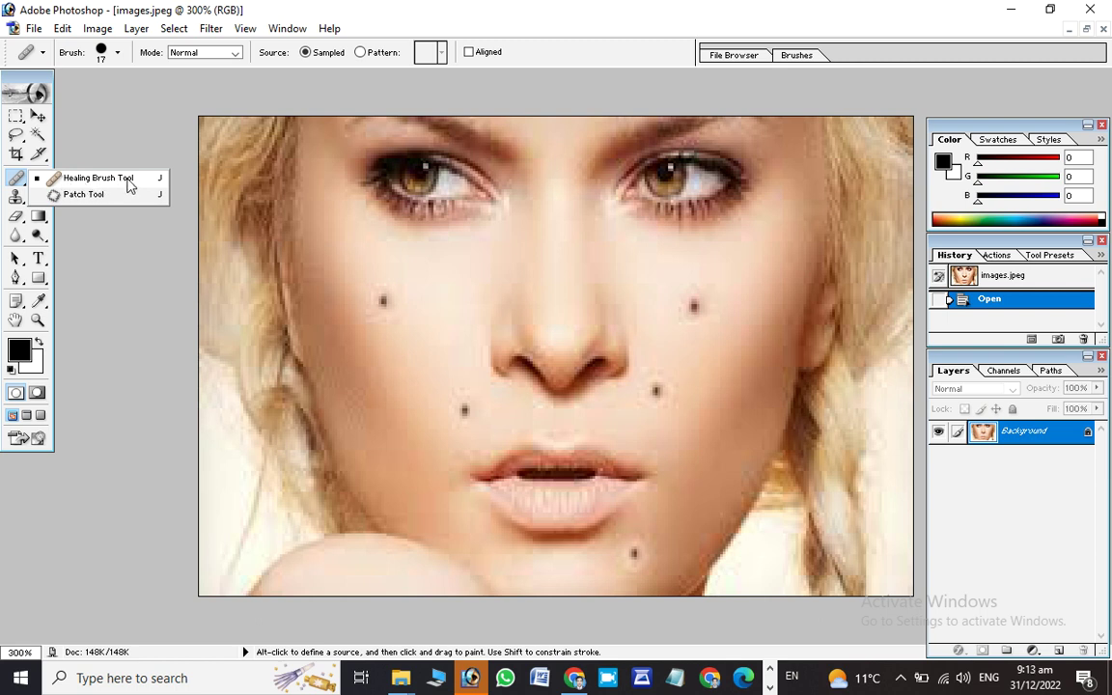
{"action": "left_click", "coordinate": [59, 177]}
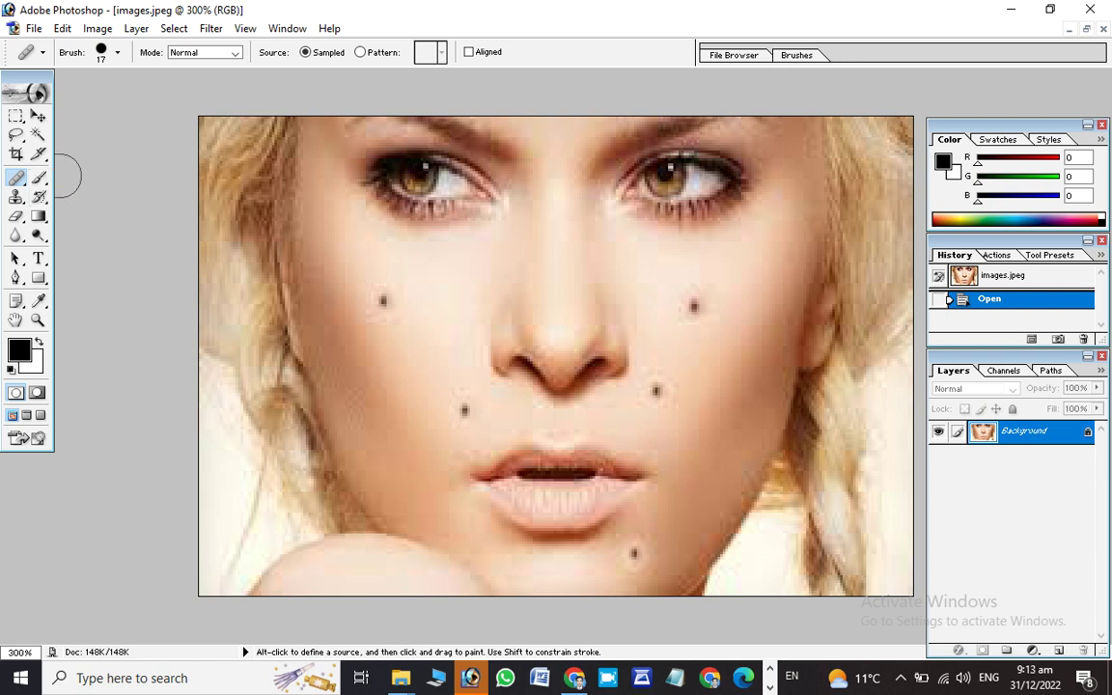
{"action": "left_click", "coordinate": [116, 53]}
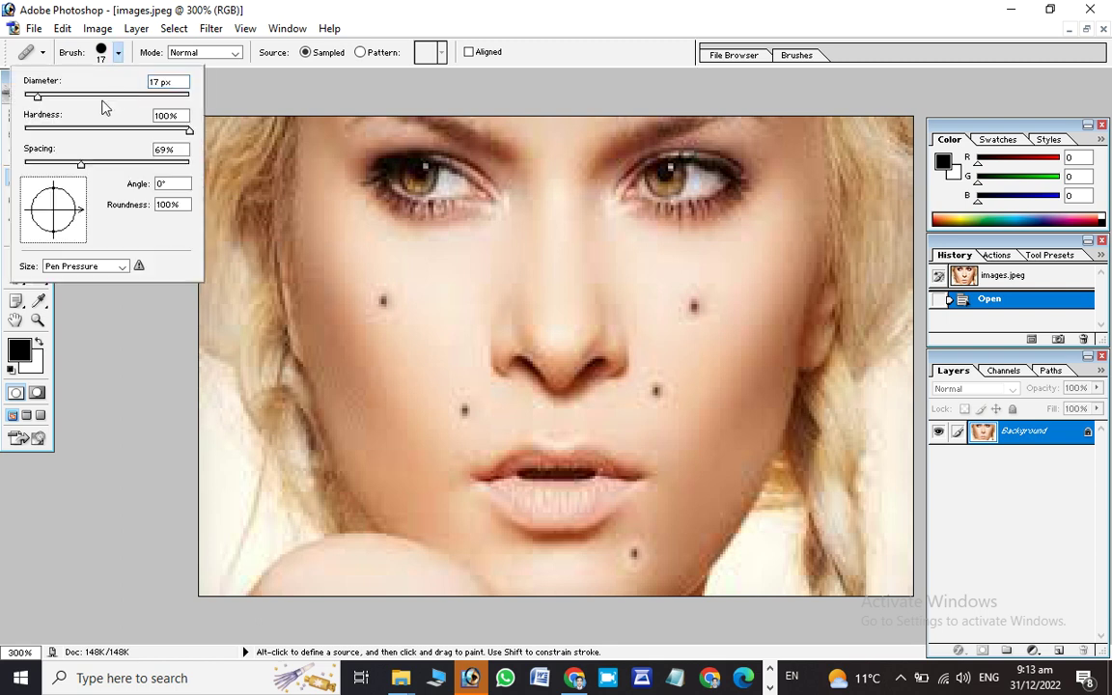
{"action": "left_click_drag", "start_coordinate": [37, 96], "coordinate": [31, 96]}
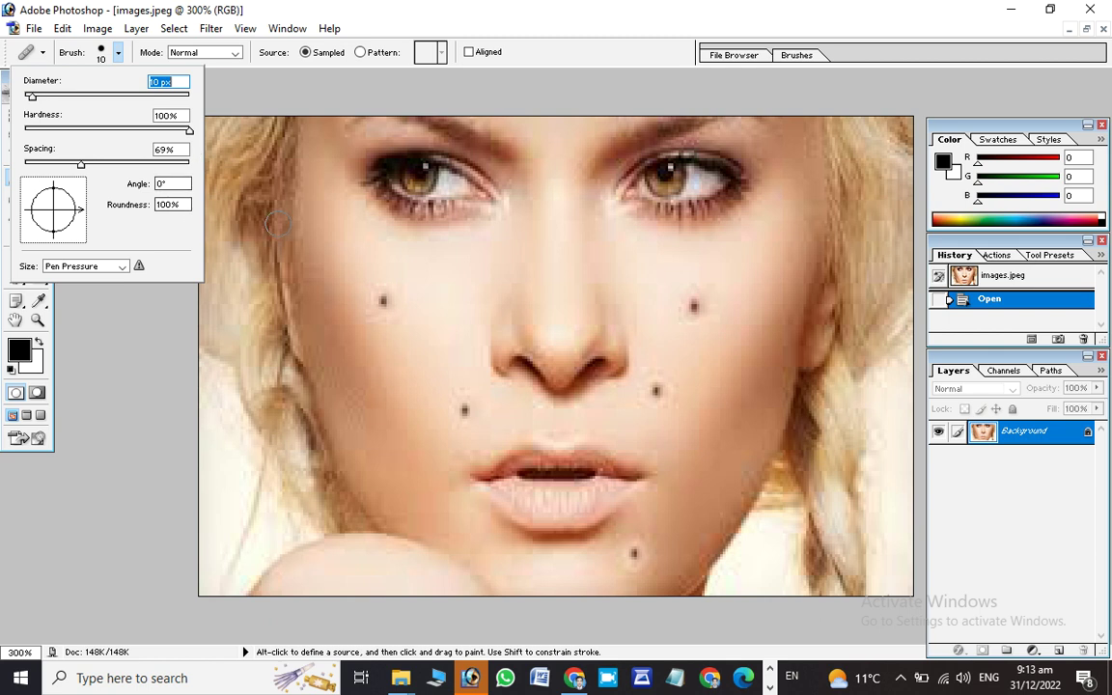
{"action": "left_click", "coordinate": [330, 243]}
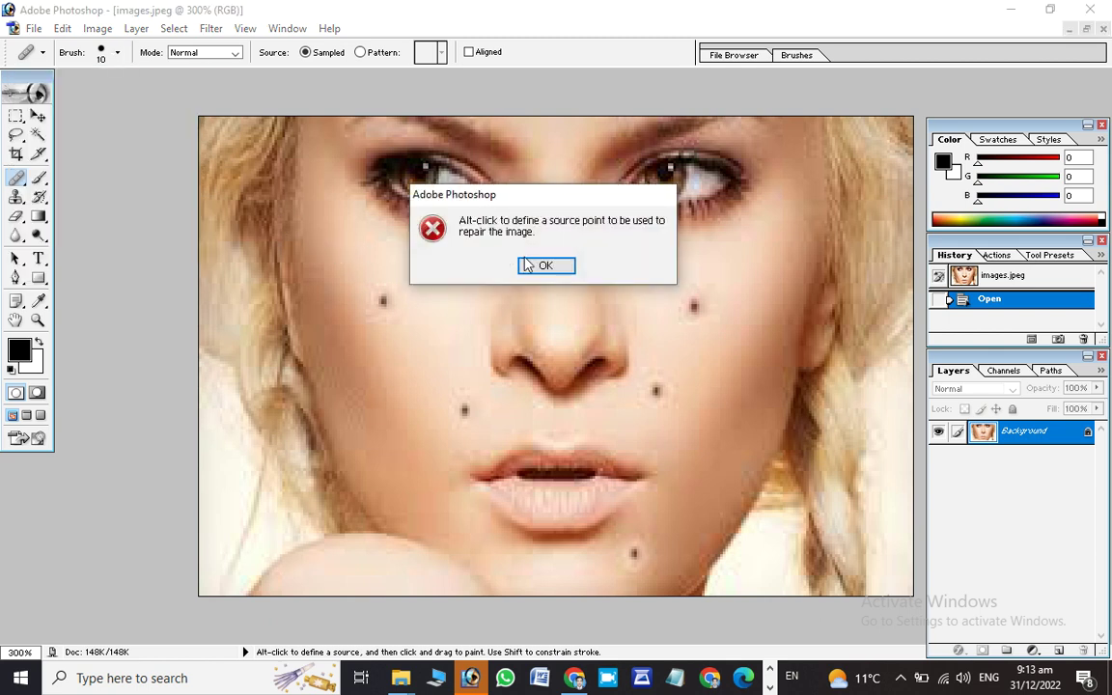
{"action": "left_click", "coordinate": [545, 267]}
- Alt-click clean skin beside the left-cheek mole as source, then heal the mole away
{"action": "left_click", "coordinate": [546, 268]}
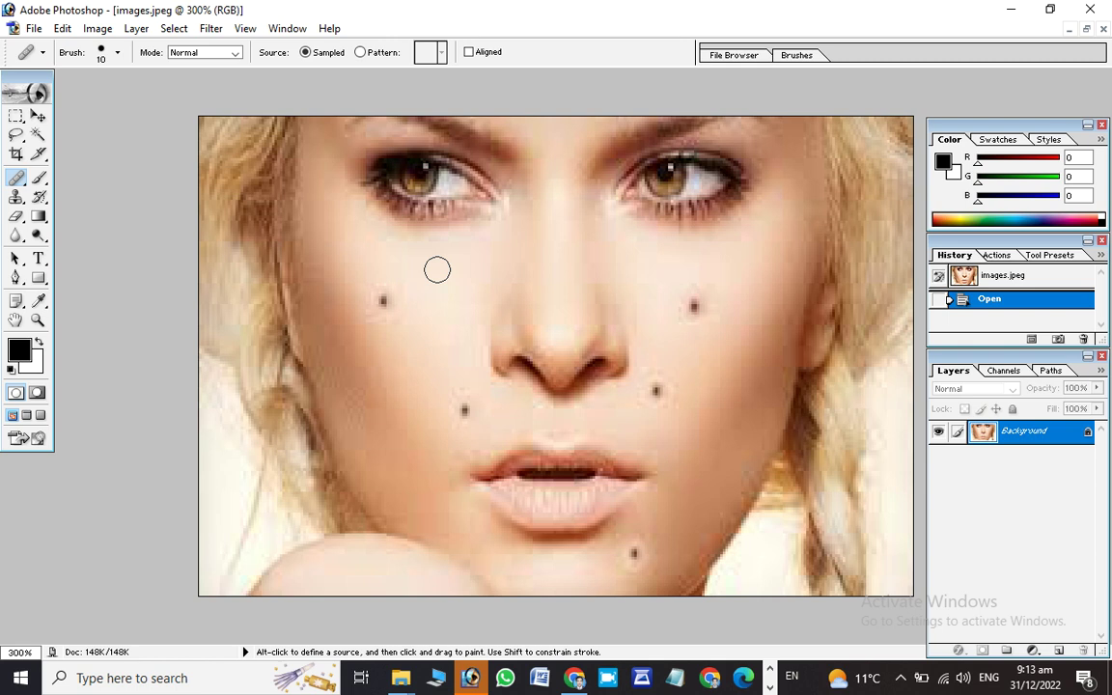
{"action": "key", "text": "alt"}
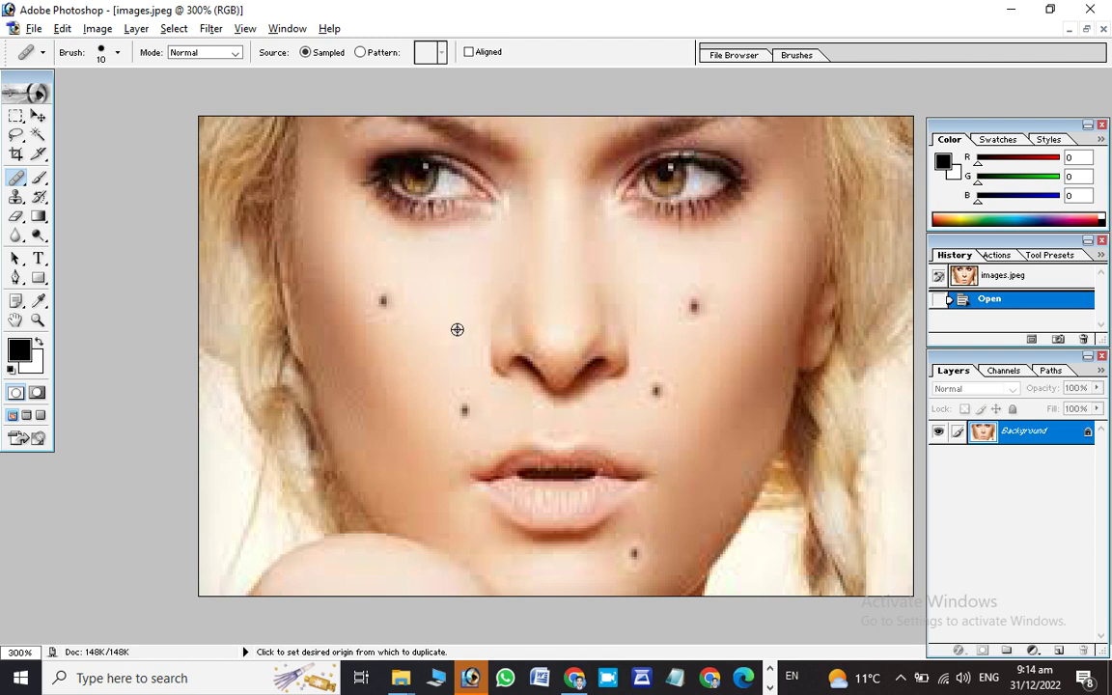
{"action": "left_click", "coordinate": [465, 273], "text": "alt"}
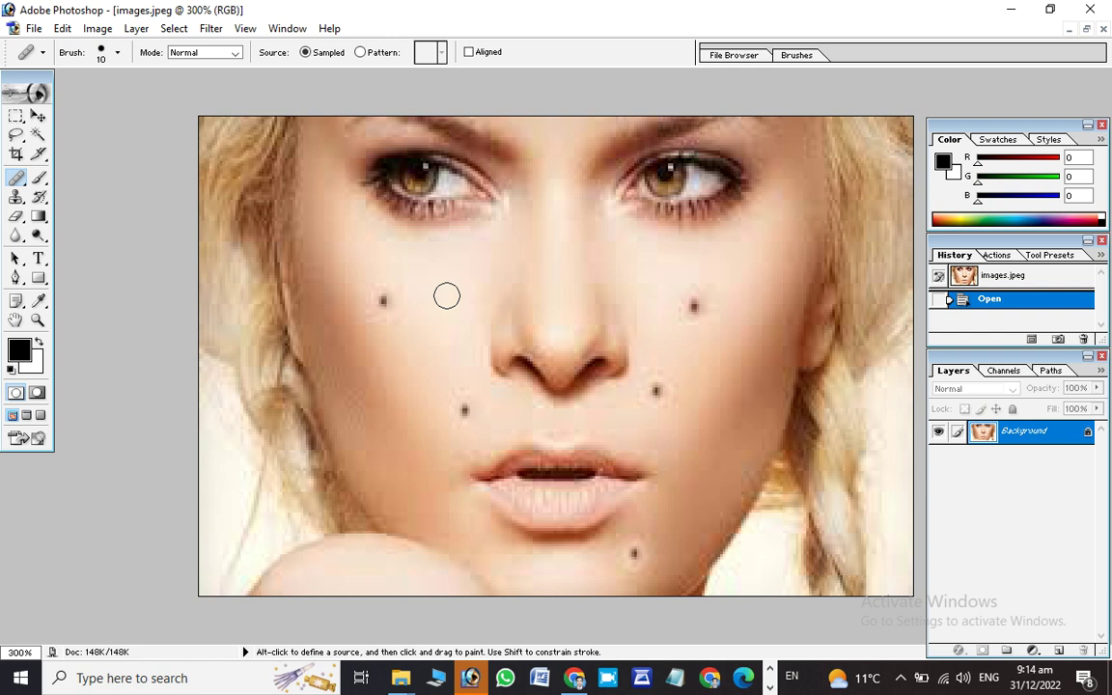
{"action": "key", "text": "alt"}
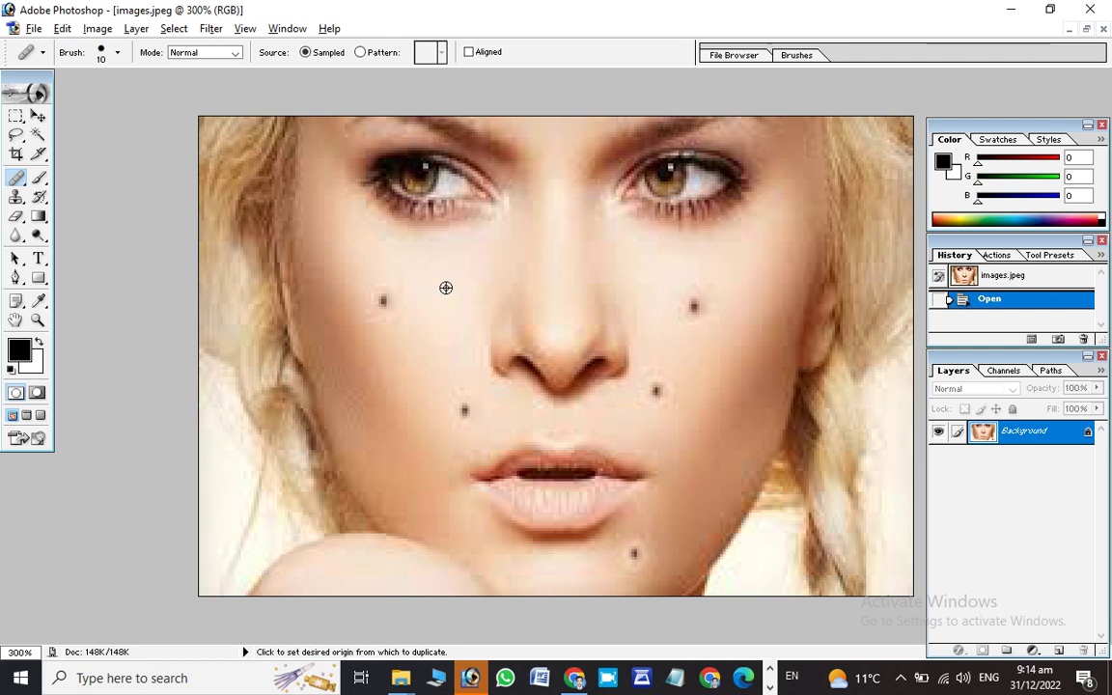
{"action": "left_click", "coordinate": [450, 271], "text": "alt"}
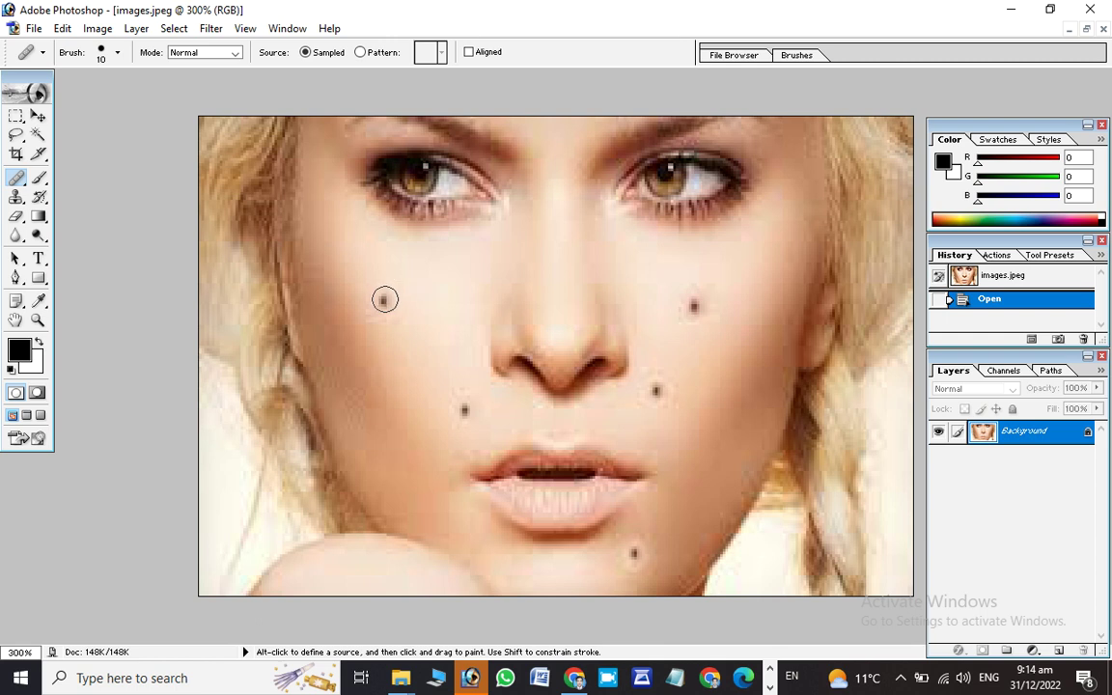
{"action": "left_click", "coordinate": [384, 300]}
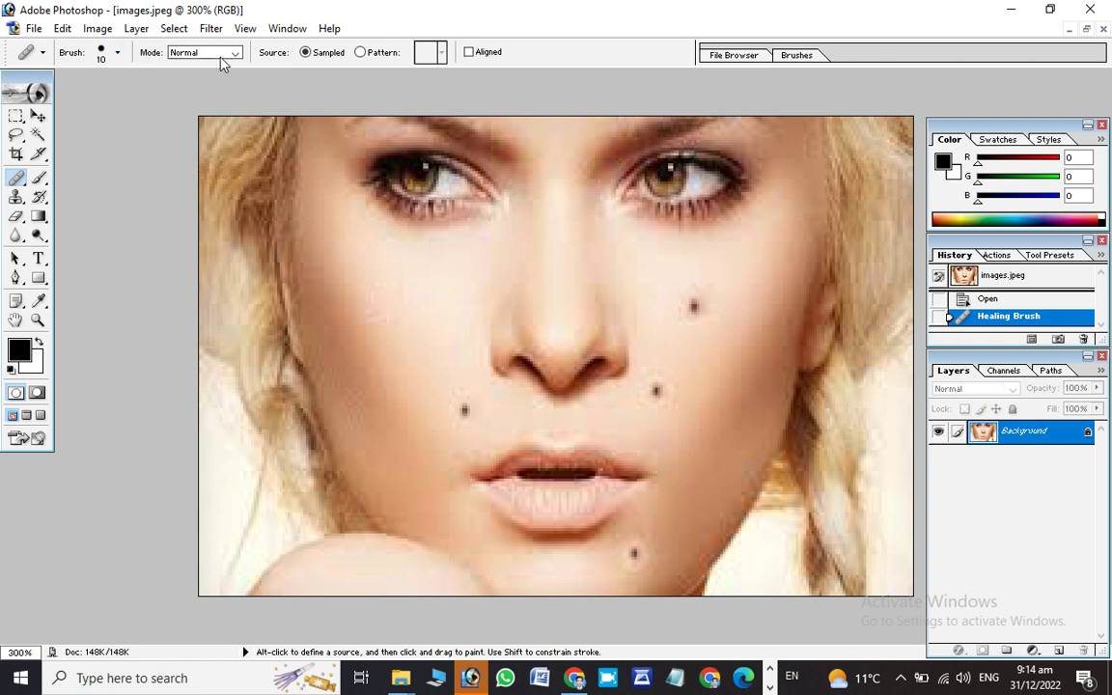
- In Normal mode, heal the moles beside the nostril, beside the nose, on the right cheek and chin
{"action": "left_click", "coordinate": [116, 54]}
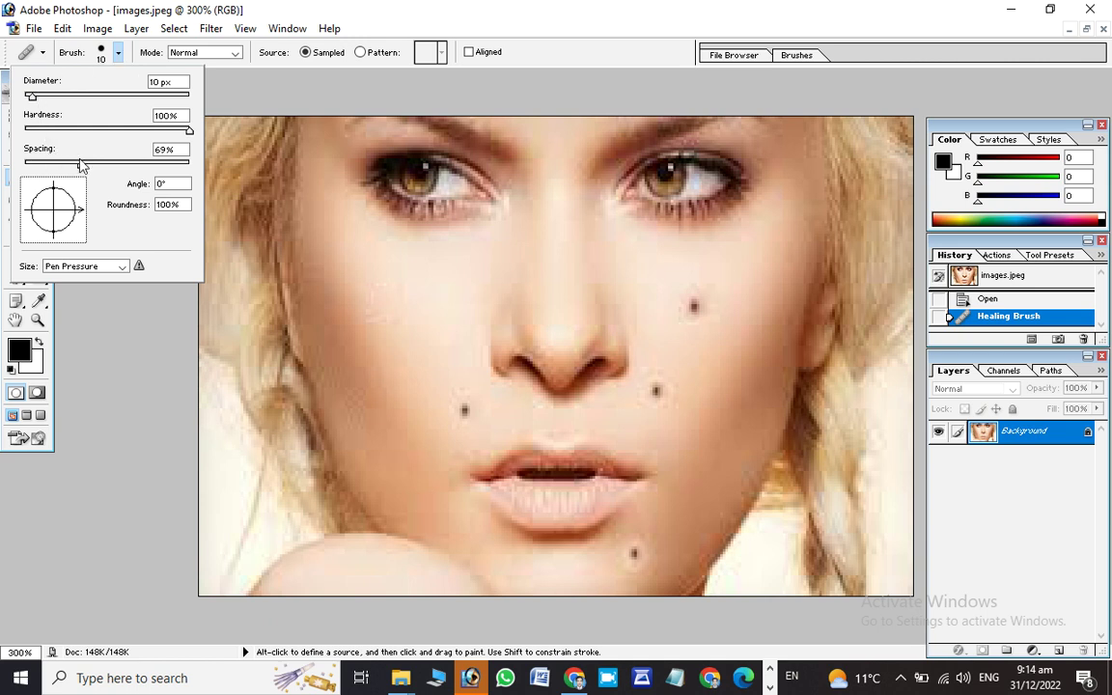
{"action": "left_click", "coordinate": [322, 208]}
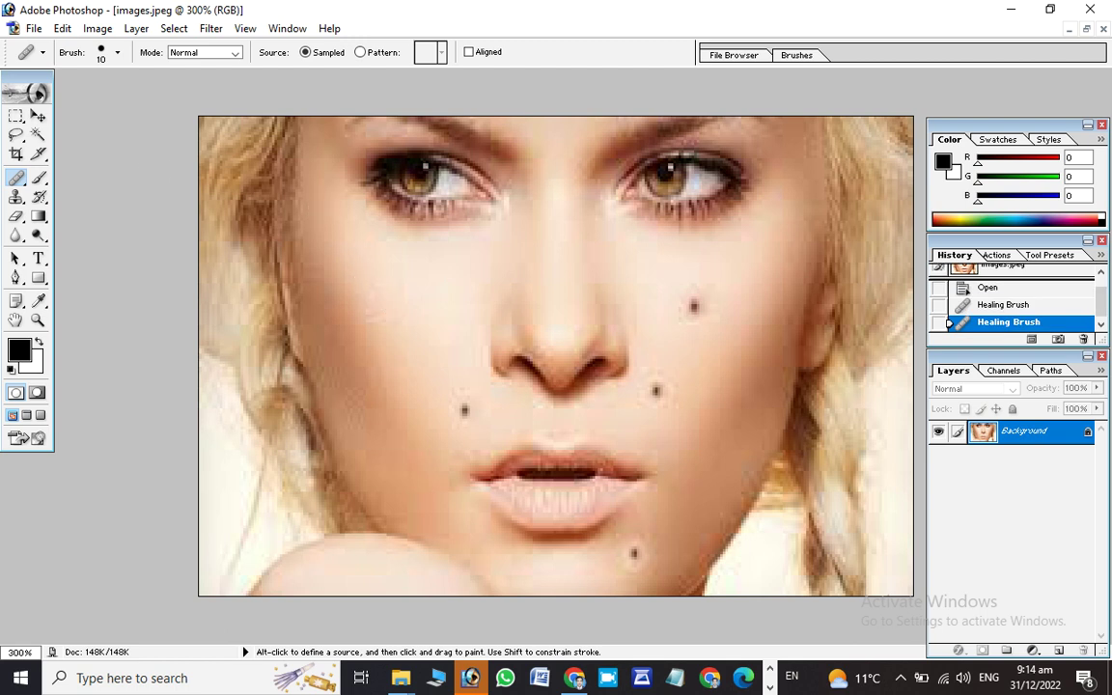
{"action": "left_click", "coordinate": [232, 55]}
{"action": "left_click", "coordinate": [225, 66]}
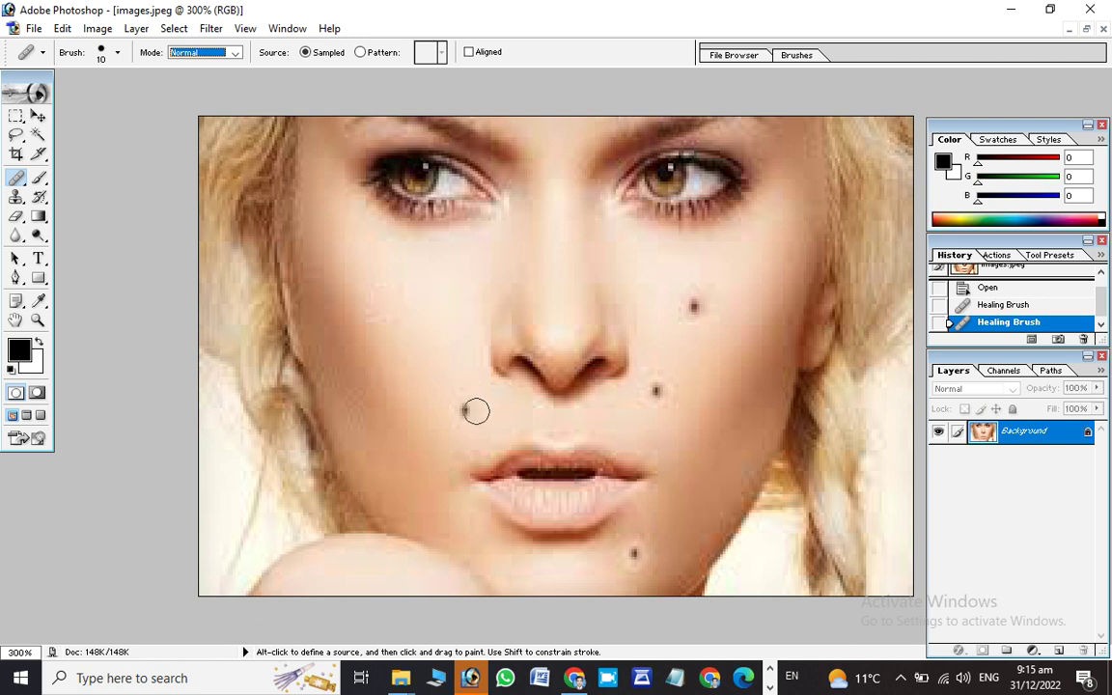
{"action": "left_click", "coordinate": [391, 287], "text": "alt"}
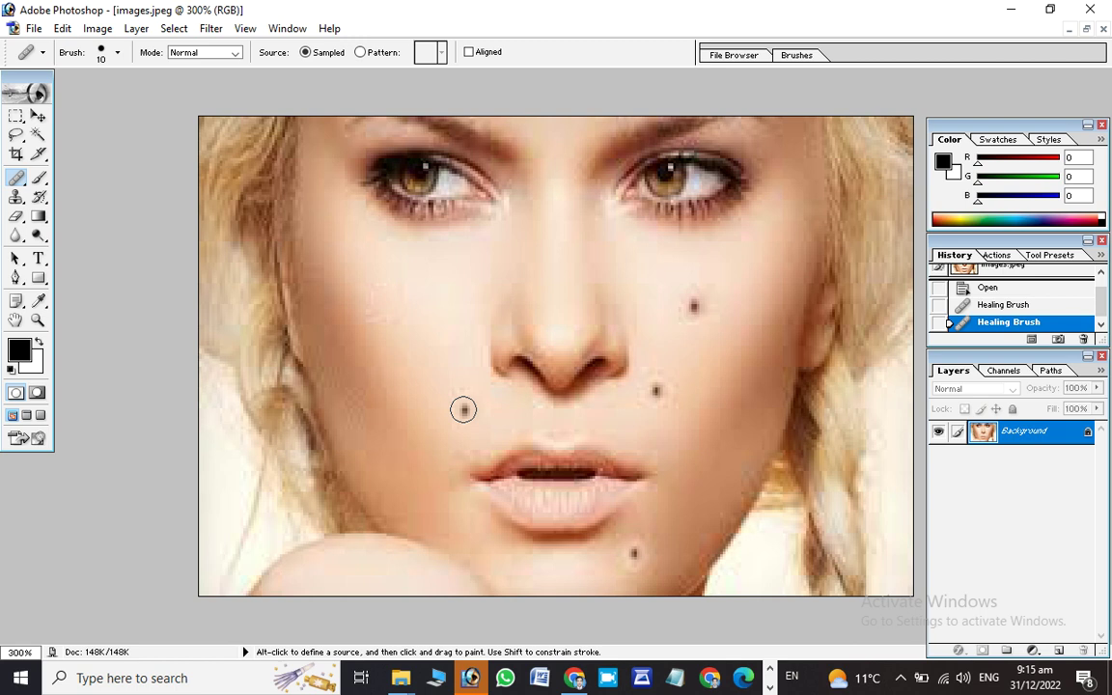
{"action": "left_click", "coordinate": [464, 410]}
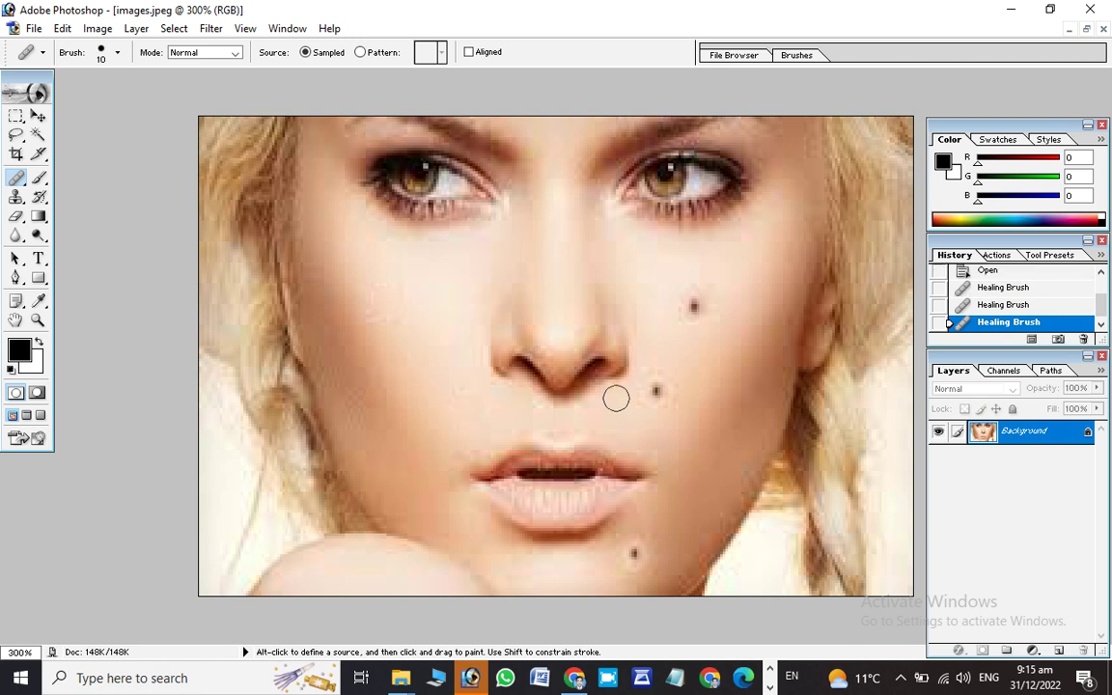
{"action": "left_click", "coordinate": [656, 392]}
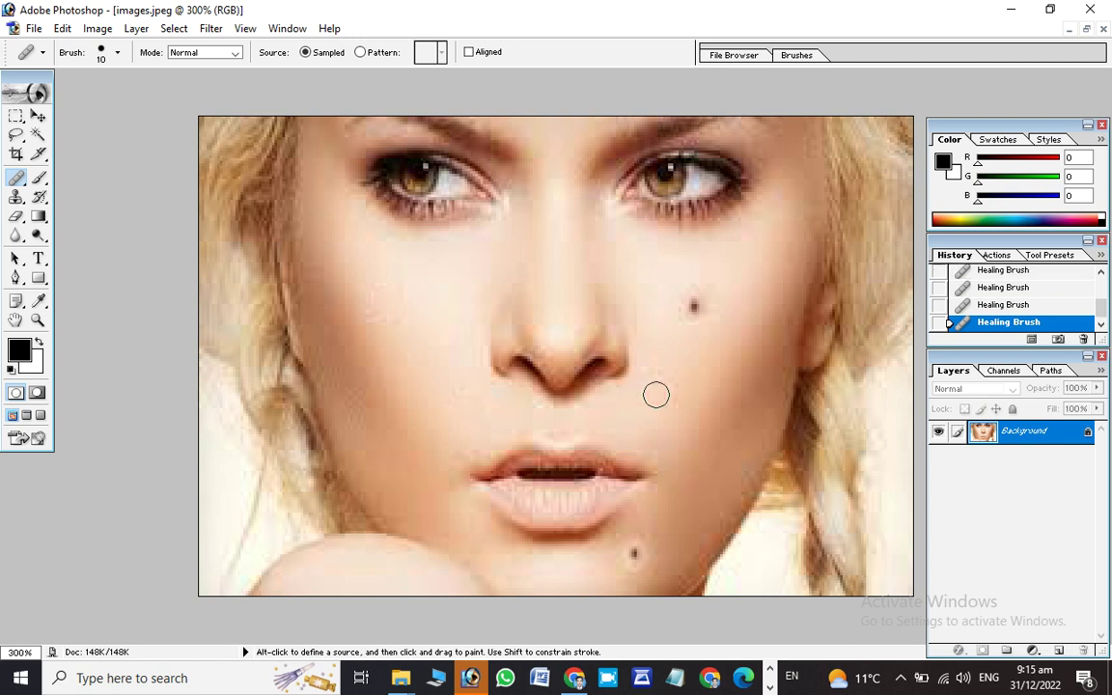
{"action": "left_click", "coordinate": [693, 305]}
{"action": "left_click", "coordinate": [633, 552]}
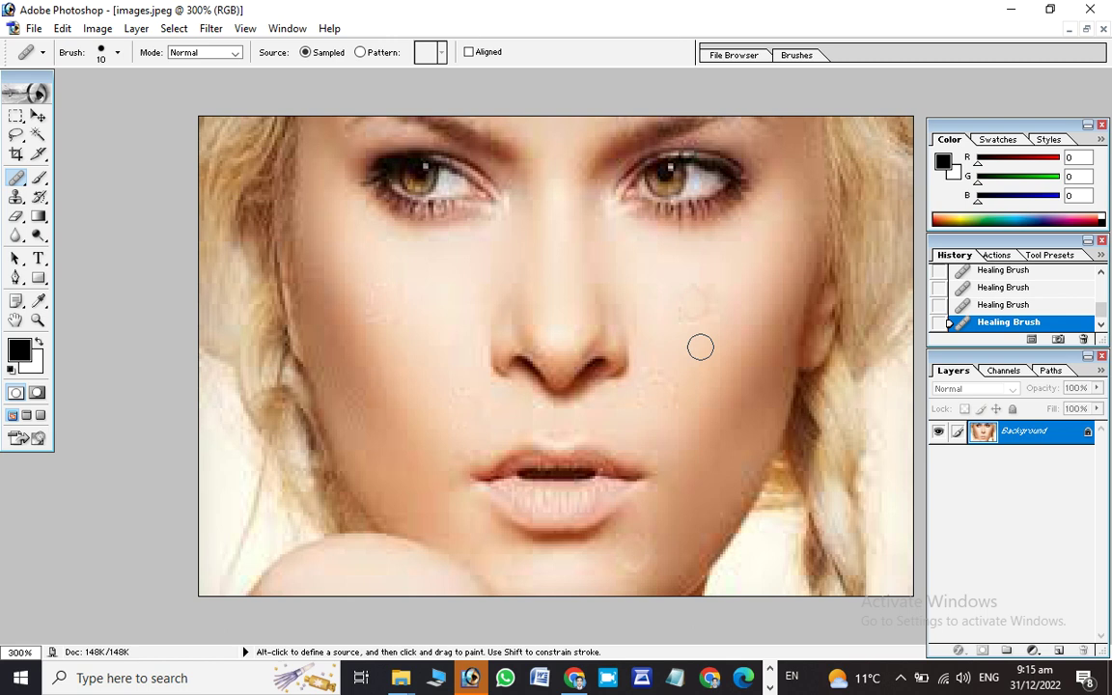
- Step back through History to the Open state so all five moles return
{"action": "key", "text": "ctrl"}
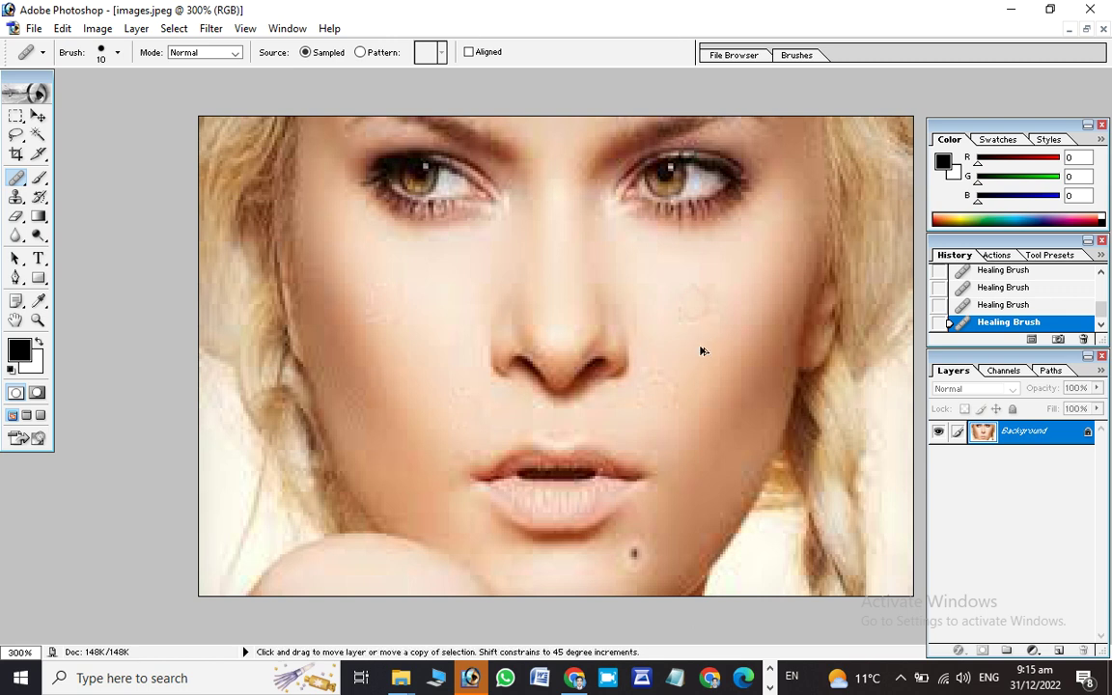
{"action": "key", "text": "ctrl+alt+z"}
{"action": "key", "text": "ctrl+alt+z"}
{"action": "key", "text": "ctrl+alt+z"}
{"action": "key", "text": "ctrl+alt+z"}
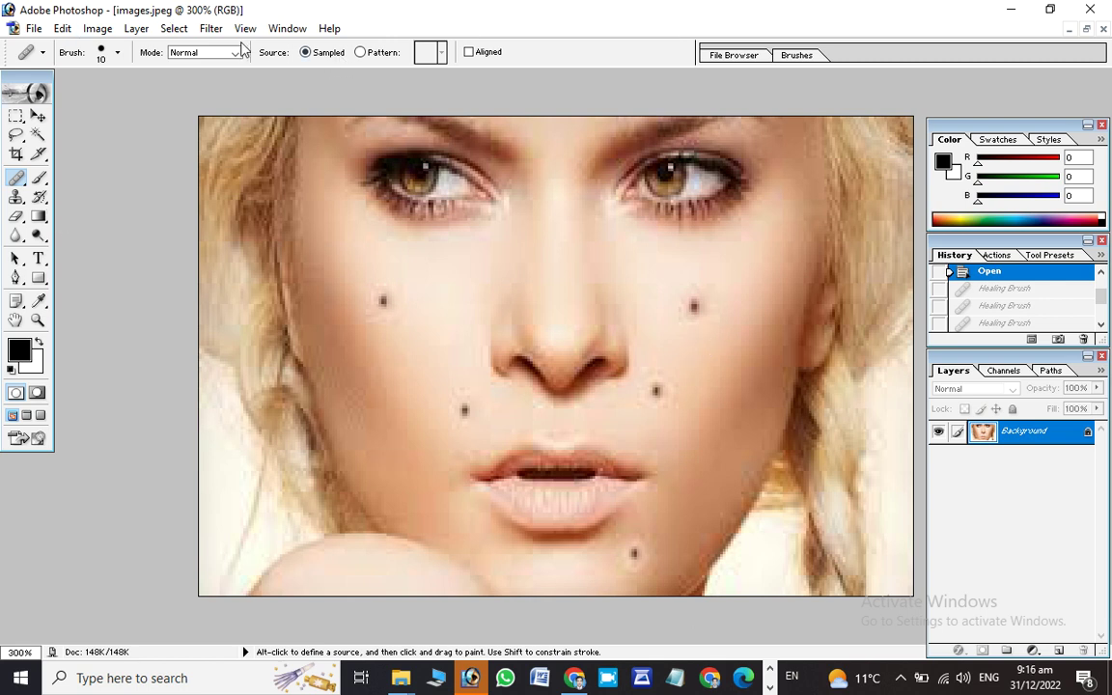
{"action": "left_click", "coordinate": [11, 183]}
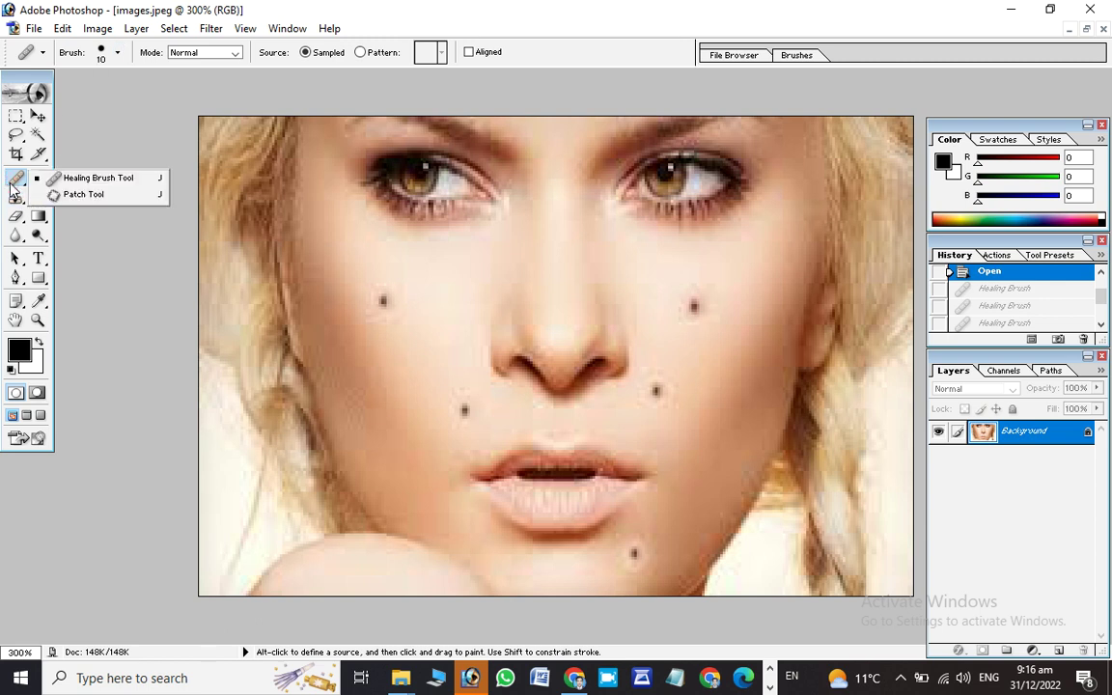
- With the Patch Tool, patch away the left-cheek mole using skin from its upper right
{"action": "left_click", "coordinate": [82, 195]}
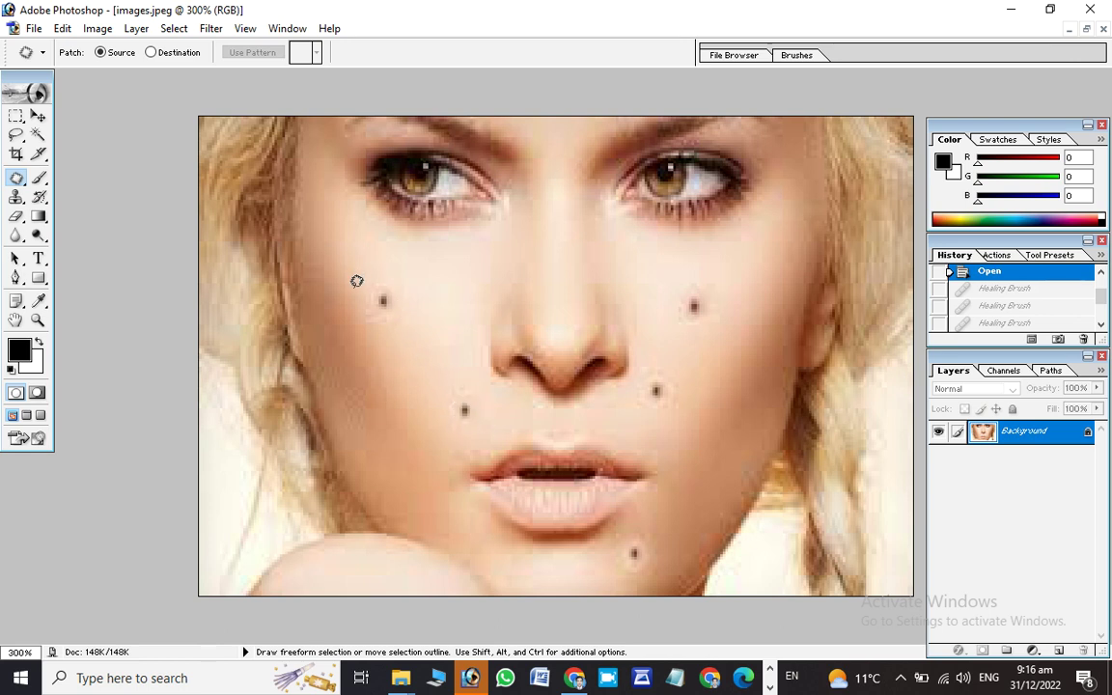
{"action": "left_click_drag", "start_coordinate": [357, 291], "coordinate": [369, 314]}
{"action": "left_click_drag", "start_coordinate": [362, 279], "coordinate": [365, 282]}
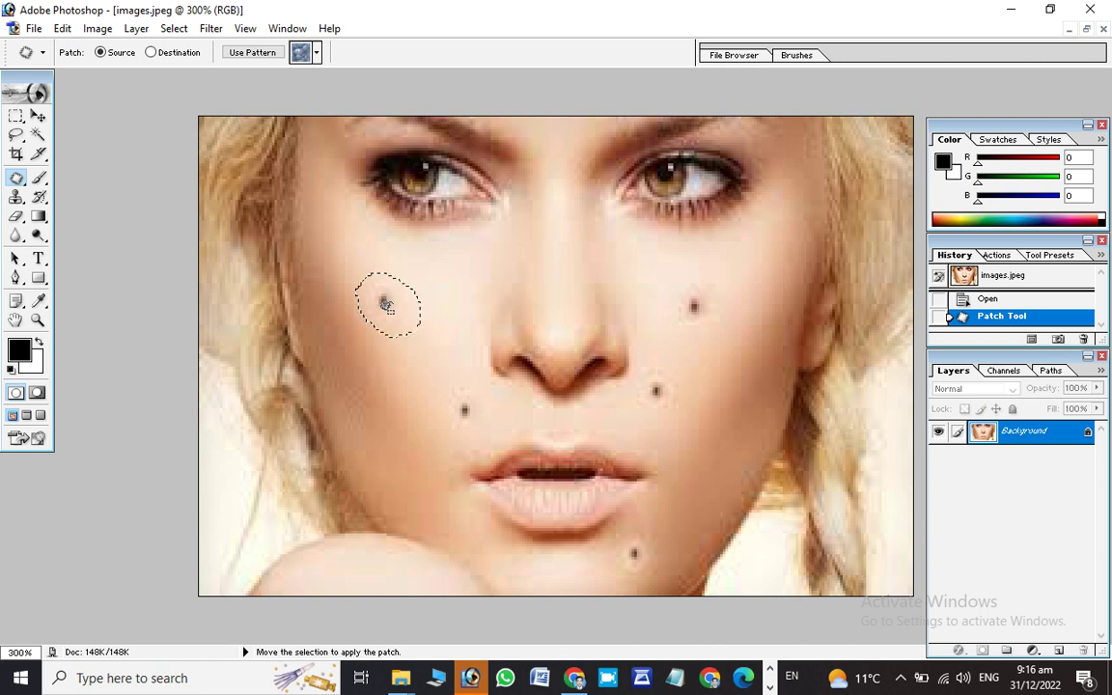
{"action": "left_click_drag", "start_coordinate": [385, 305], "coordinate": [387, 309]}
{"action": "left_click_drag", "start_coordinate": [447, 296], "coordinate": [452, 293]}
{"action": "left_click_drag", "start_coordinate": [437, 295], "coordinate": [437, 288]}
{"action": "left_click_drag", "start_coordinate": [449, 290], "coordinate": [449, 287]}
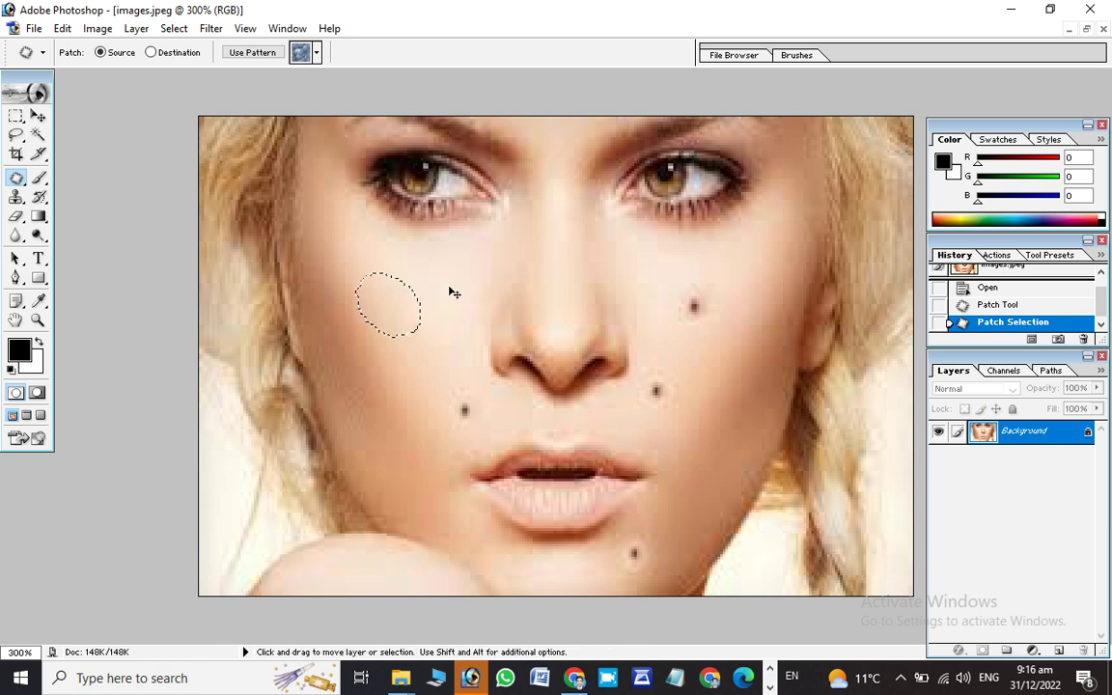
{"action": "key", "text": "ctrl+z"}
{"action": "left_click_drag", "start_coordinate": [390, 303], "coordinate": [435, 205]}
{"action": "key", "text": "ctrl+z"}
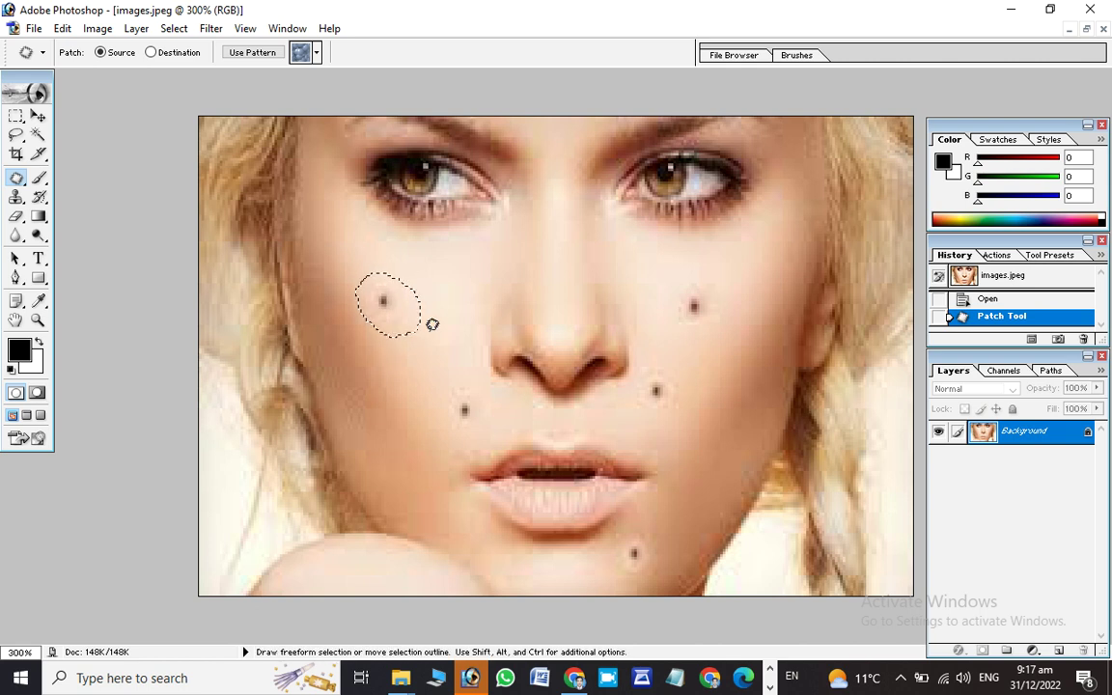
{"action": "mouse_move", "coordinate": [384, 300]}
{"action": "left_mouse_down"}
{"action": "mouse_move", "coordinate": [407, 306]}
{"action": "mouse_move", "coordinate": [449, 284]}
{"action": "left_mouse_up"}
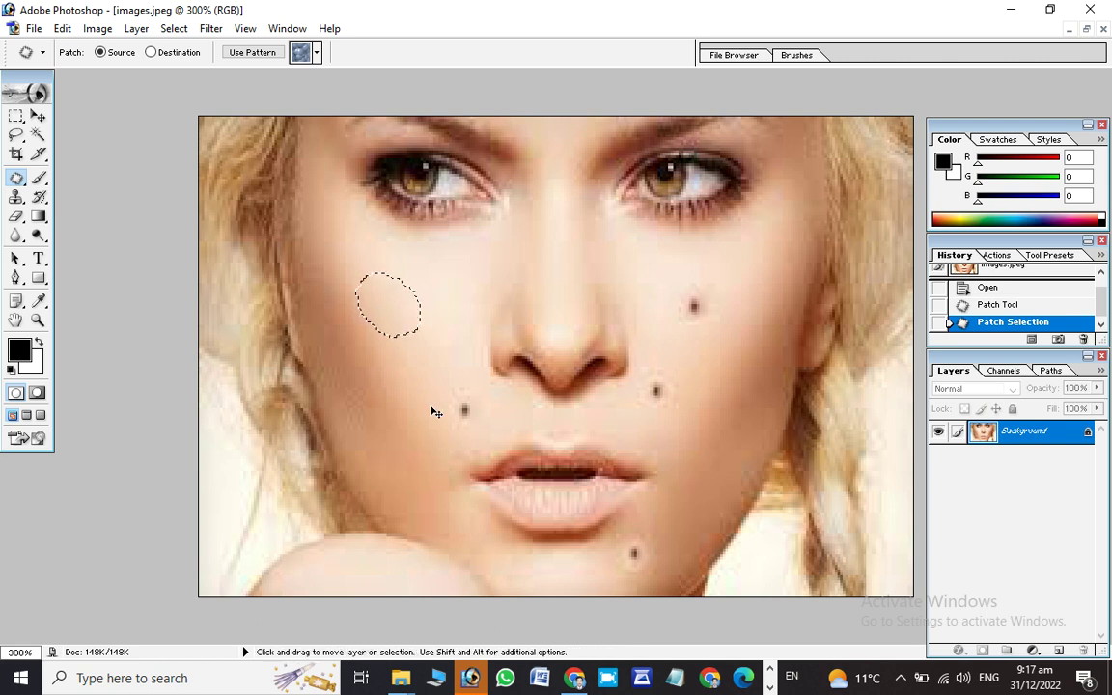
{"action": "key", "text": "ctrl+d"}
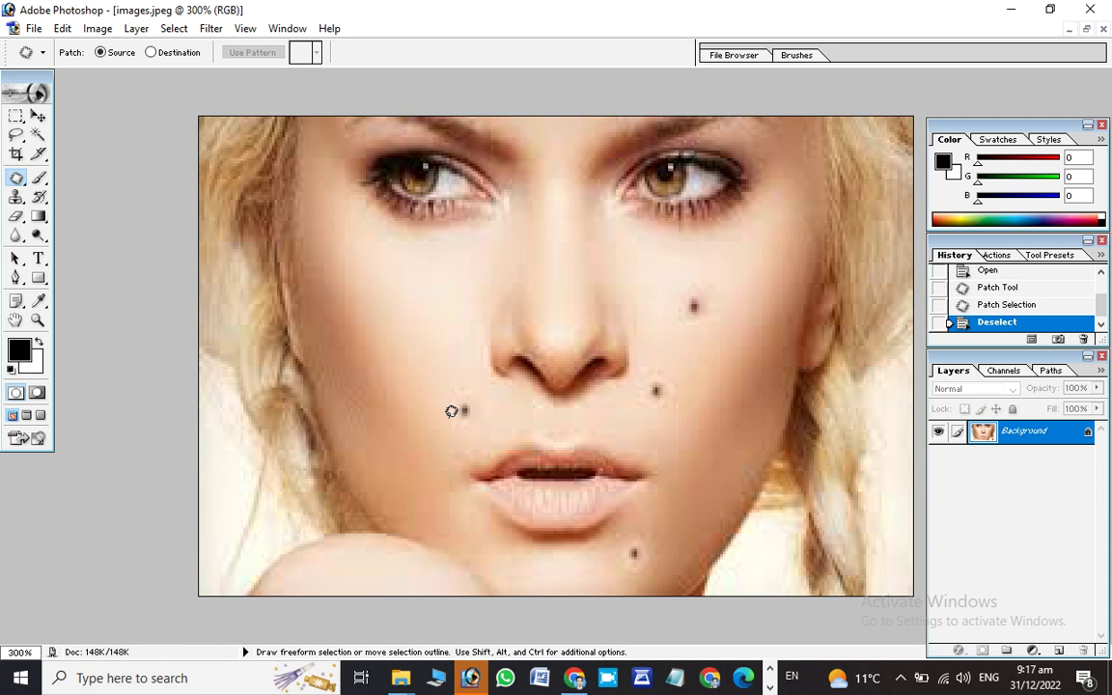
- Patch away the two moles beside the nostrils with clean skin from above them
{"action": "left_click_drag", "start_coordinate": [450, 415], "coordinate": [449, 420]}
{"action": "left_click_drag", "start_coordinate": [450, 398], "coordinate": [448, 401]}
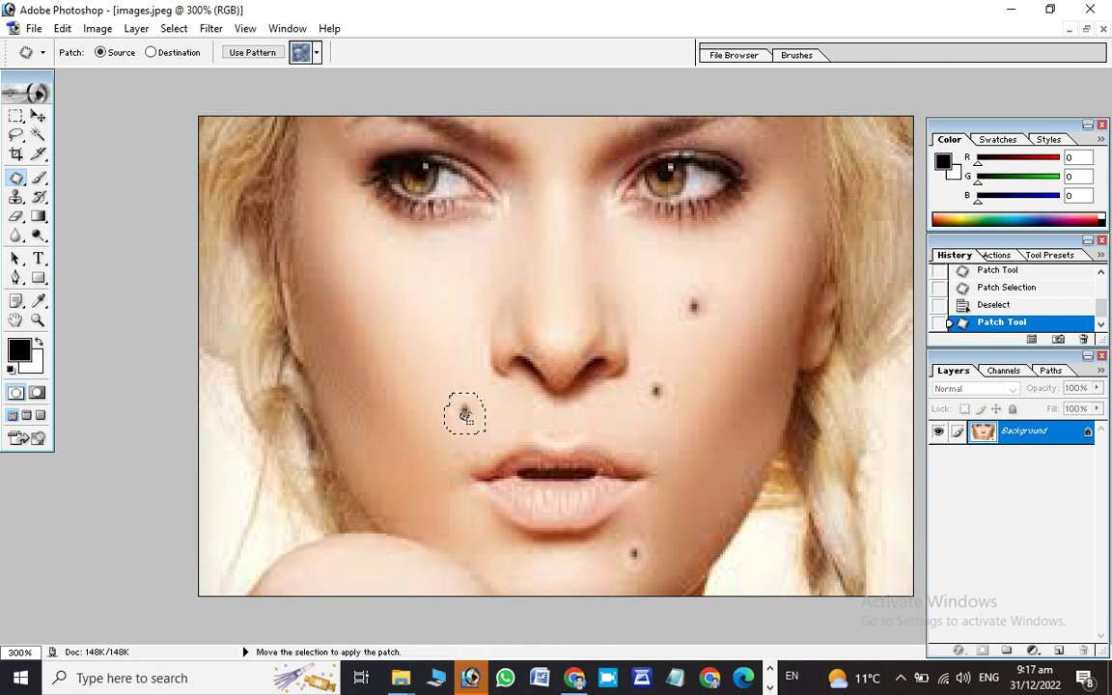
{"action": "left_click_drag", "start_coordinate": [465, 422], "coordinate": [432, 333]}
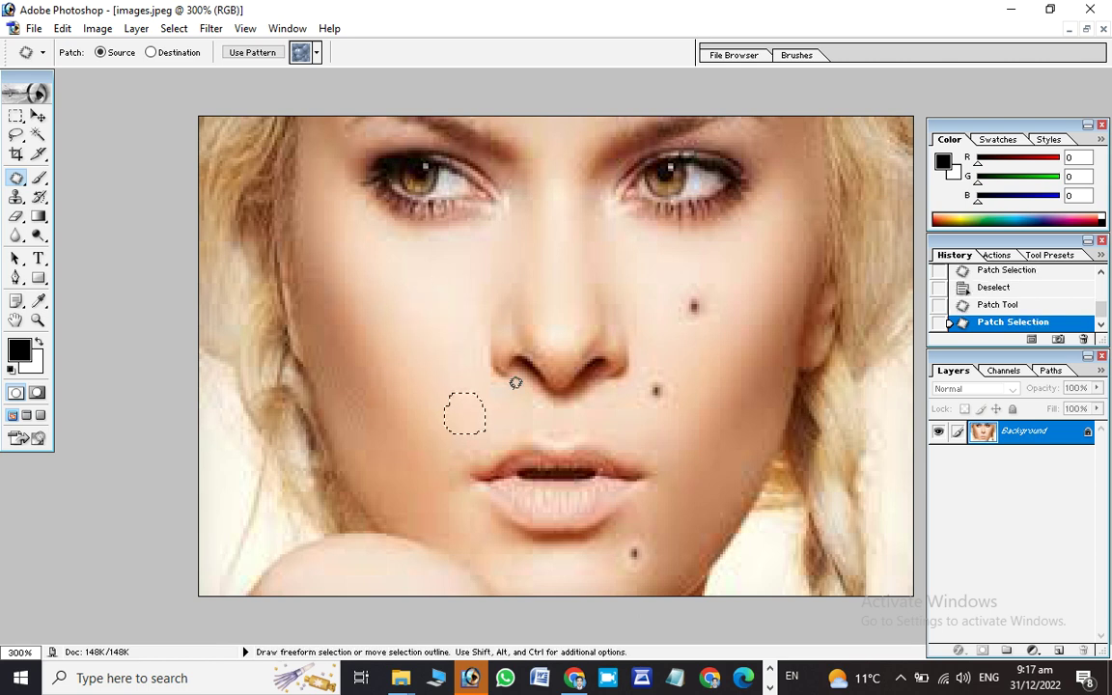
{"action": "left_click", "coordinate": [660, 419]}
{"action": "mouse_move", "coordinate": [649, 413]}
{"action": "left_mouse_down"}
{"action": "mouse_move", "coordinate": [668, 370]}
{"action": "mouse_move", "coordinate": [651, 411]}
{"action": "left_mouse_up"}
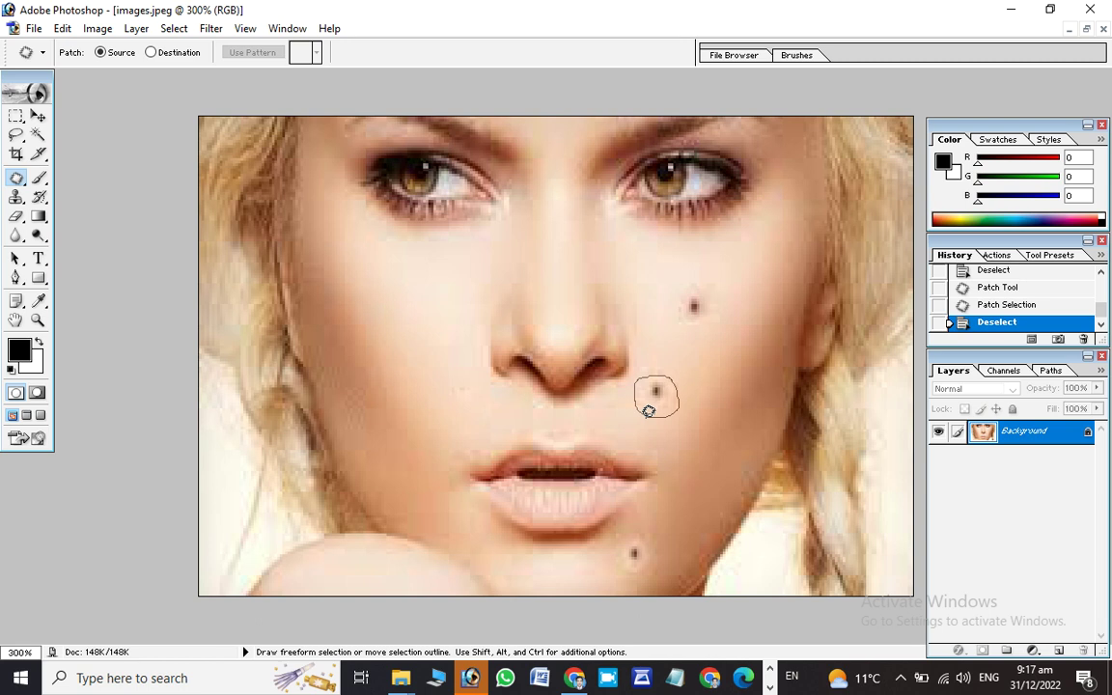
{"action": "mouse_move", "coordinate": [650, 394]}
{"action": "left_mouse_down"}
{"action": "mouse_move", "coordinate": [719, 378]}
{"action": "mouse_move", "coordinate": [732, 281]}
{"action": "left_mouse_up"}
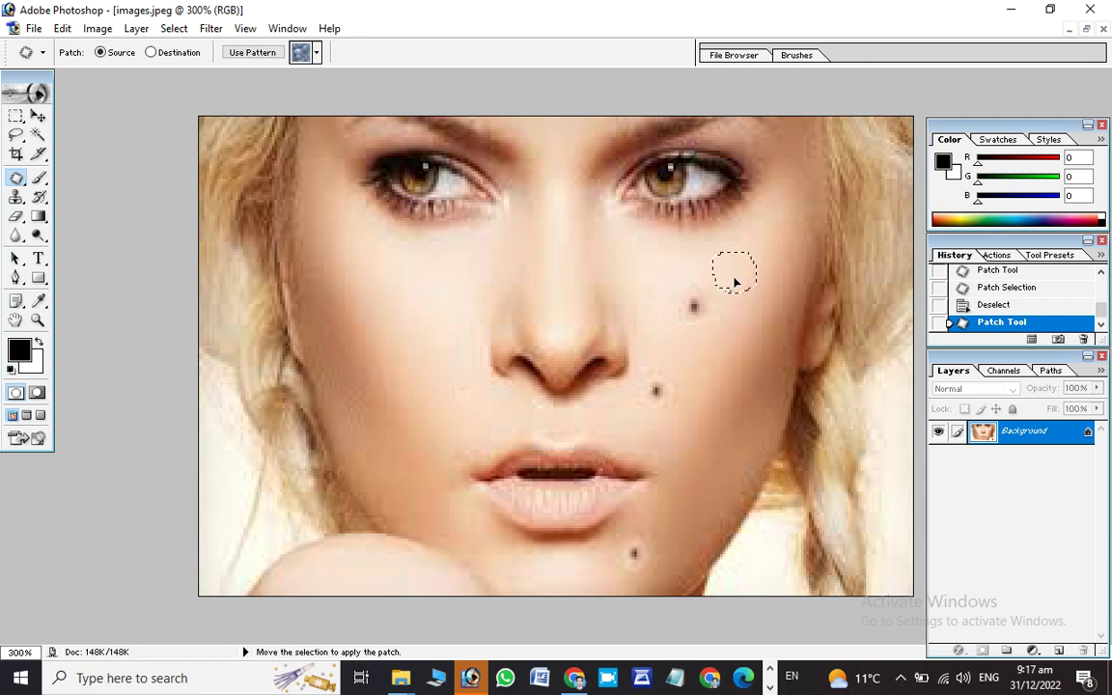
{"action": "left_click_drag", "start_coordinate": [731, 282], "coordinate": [739, 270]}
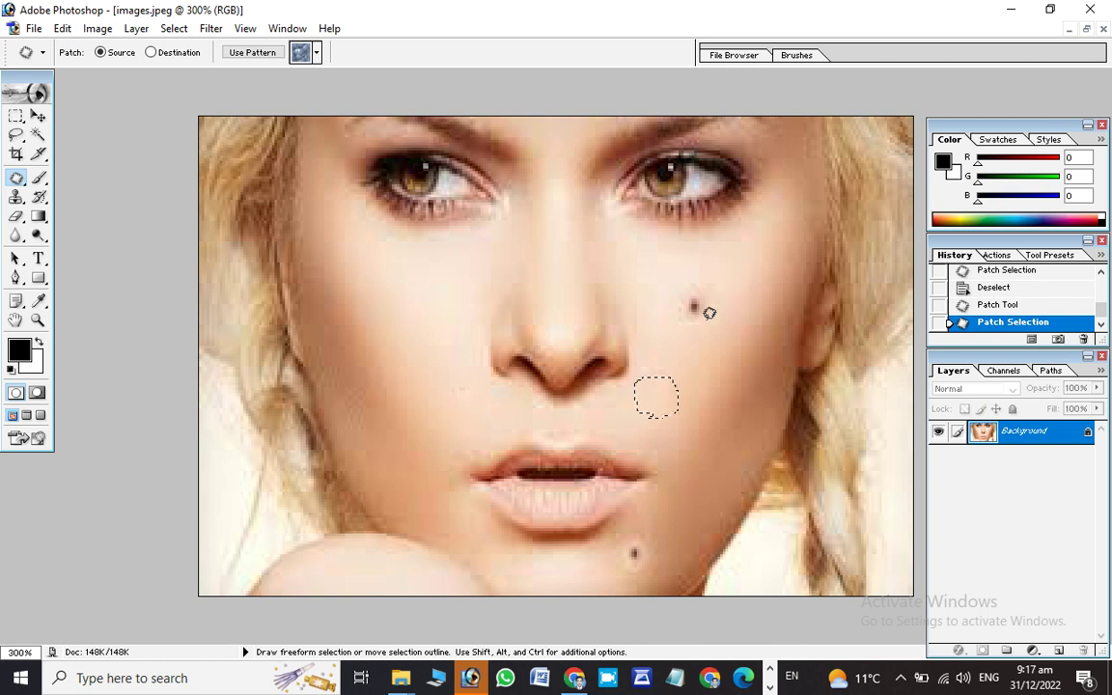
{"action": "key", "text": "ctrl+d"}
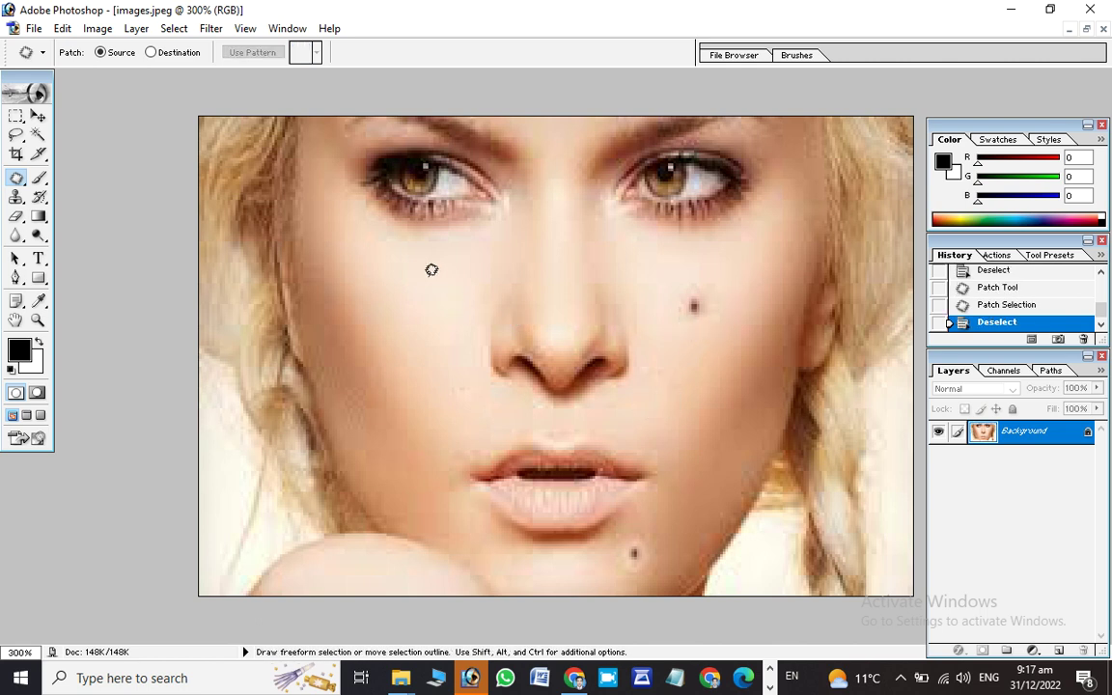
{"action": "scroll", "coordinate": [431, 270], "scroll_direction": "down", "scroll_amount": 1}
- Patch the area around the nose with skin from the left cheek
{"action": "scroll", "coordinate": [439, 273], "scroll_direction": "down", "scroll_amount": 1}
{"action": "scroll", "coordinate": [450, 276], "scroll_direction": "up", "scroll_amount": 1}
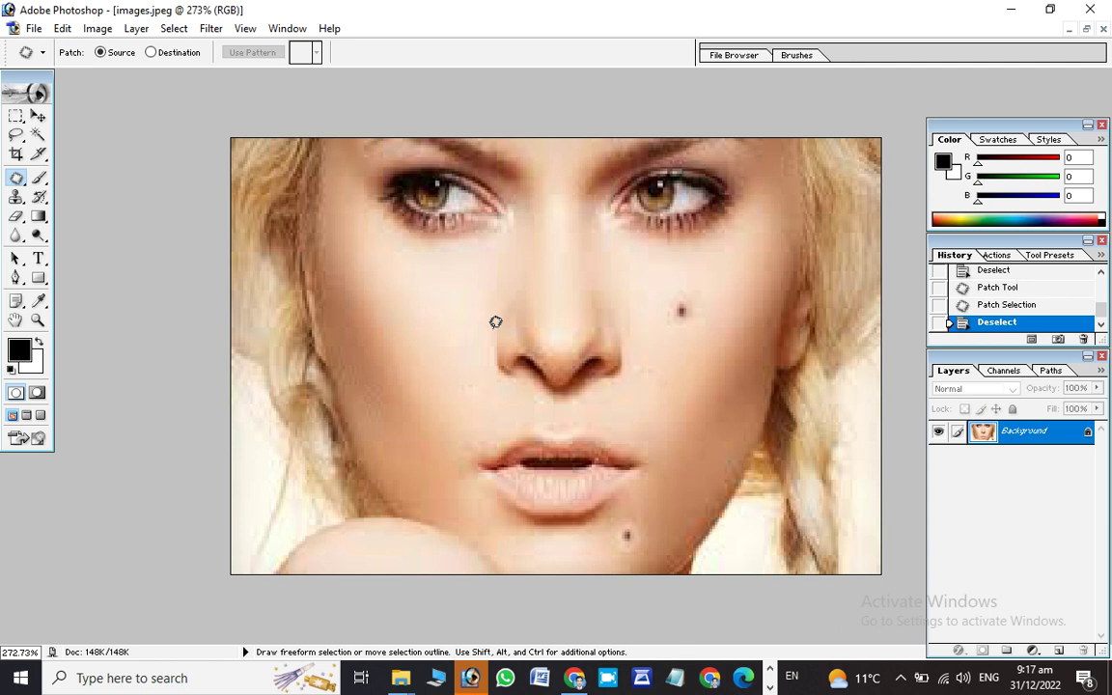
{"action": "mouse_move", "coordinate": [494, 314]}
{"action": "left_mouse_down"}
{"action": "mouse_move", "coordinate": [642, 378]}
{"action": "mouse_move", "coordinate": [524, 390]}
{"action": "mouse_move", "coordinate": [467, 342]}
{"action": "left_mouse_up"}
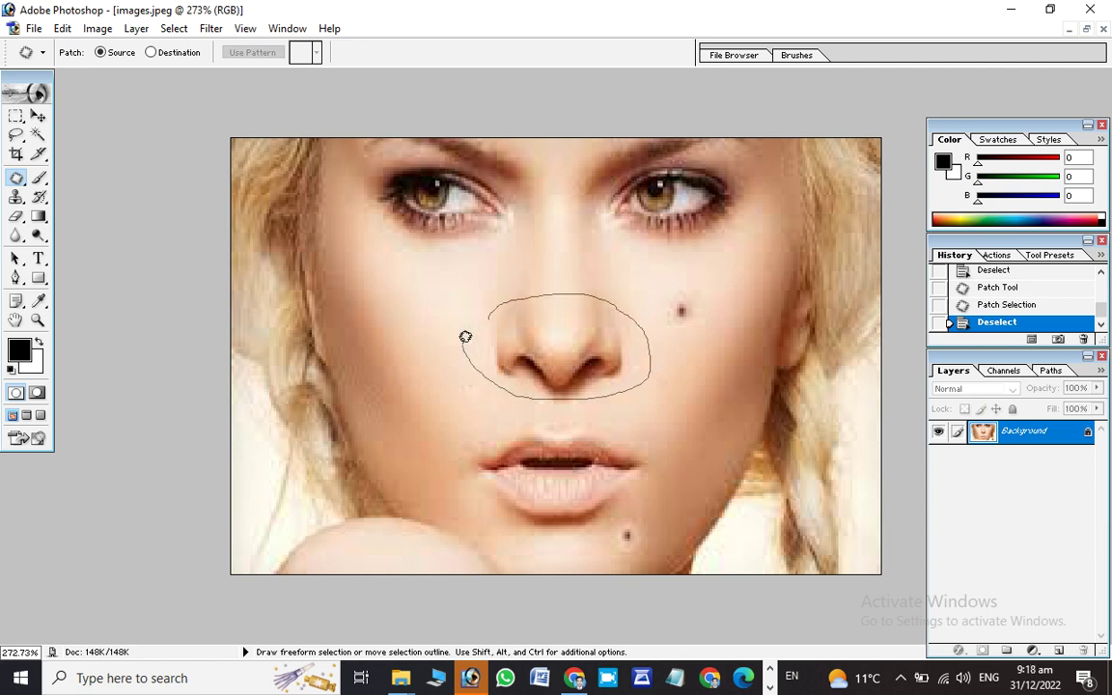
{"action": "left_click_drag", "start_coordinate": [500, 305], "coordinate": [494, 308]}
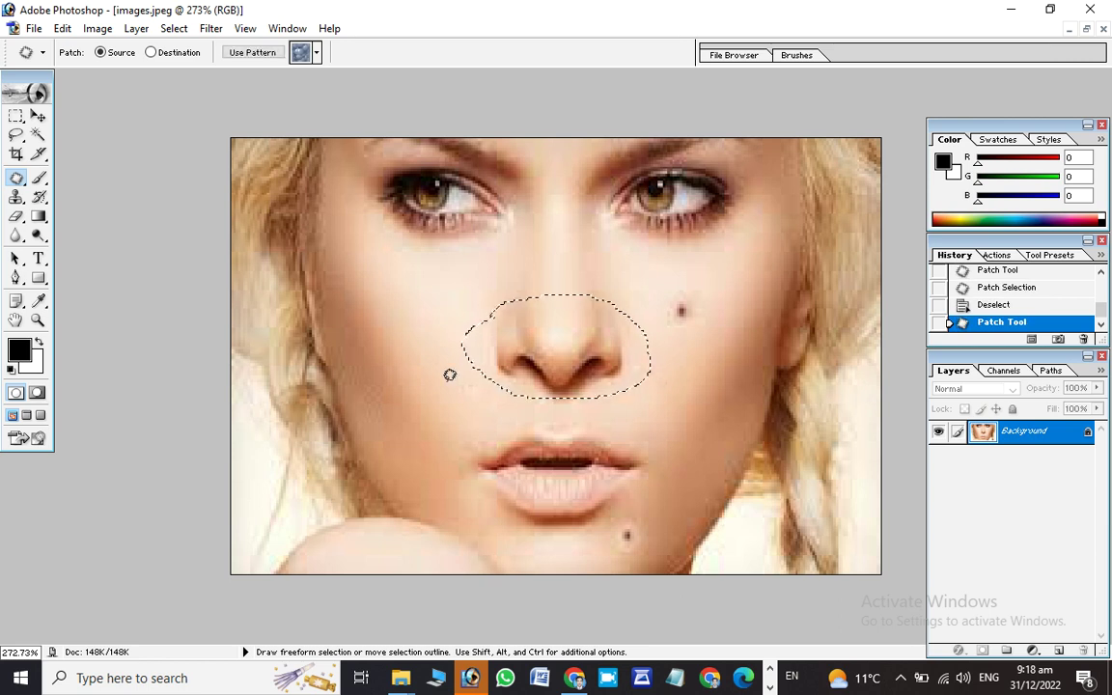
{"action": "left_click_drag", "start_coordinate": [572, 345], "coordinate": [417, 322]}
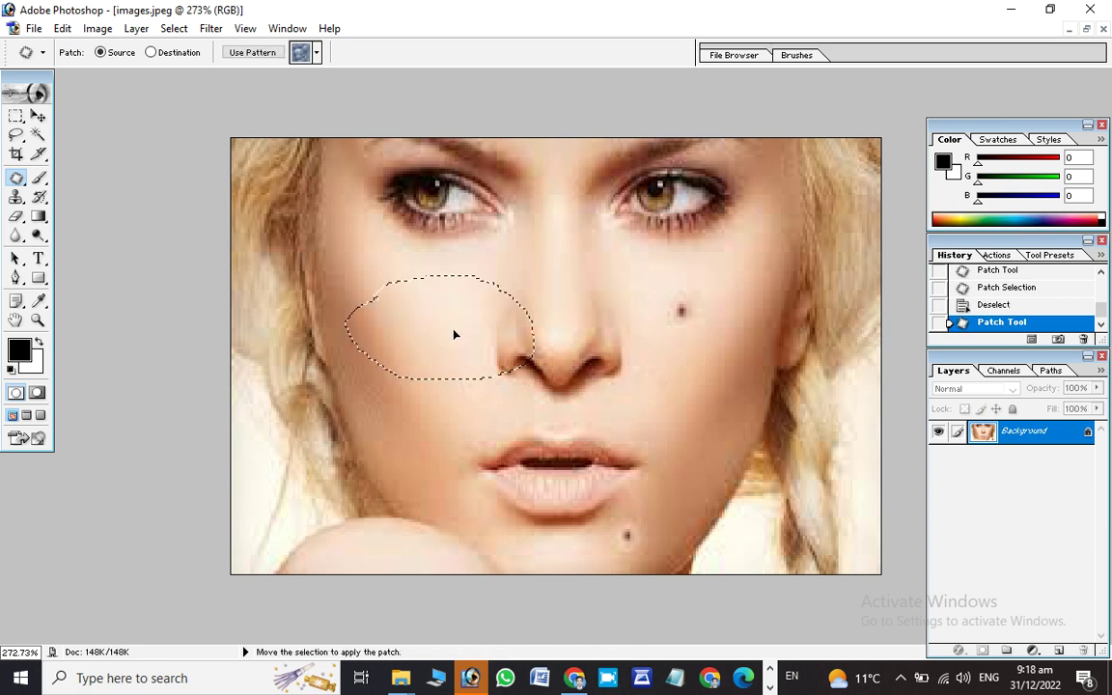
{"action": "left_click_drag", "start_coordinate": [417, 322], "coordinate": [417, 318]}
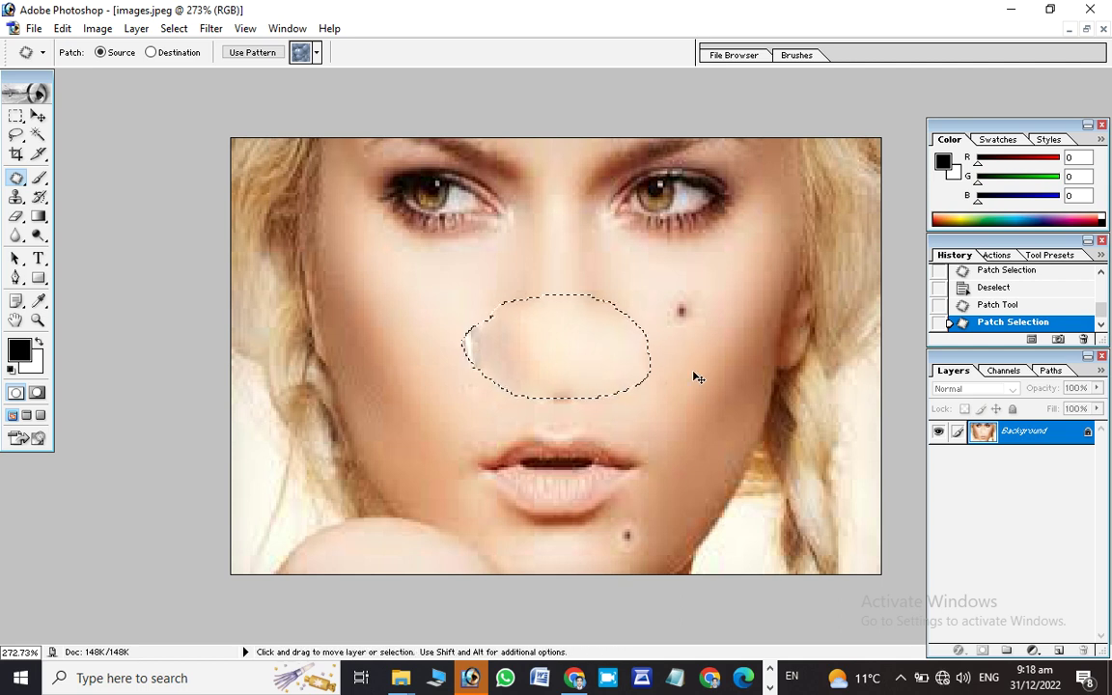
{"action": "key", "text": "ctrl+d"}
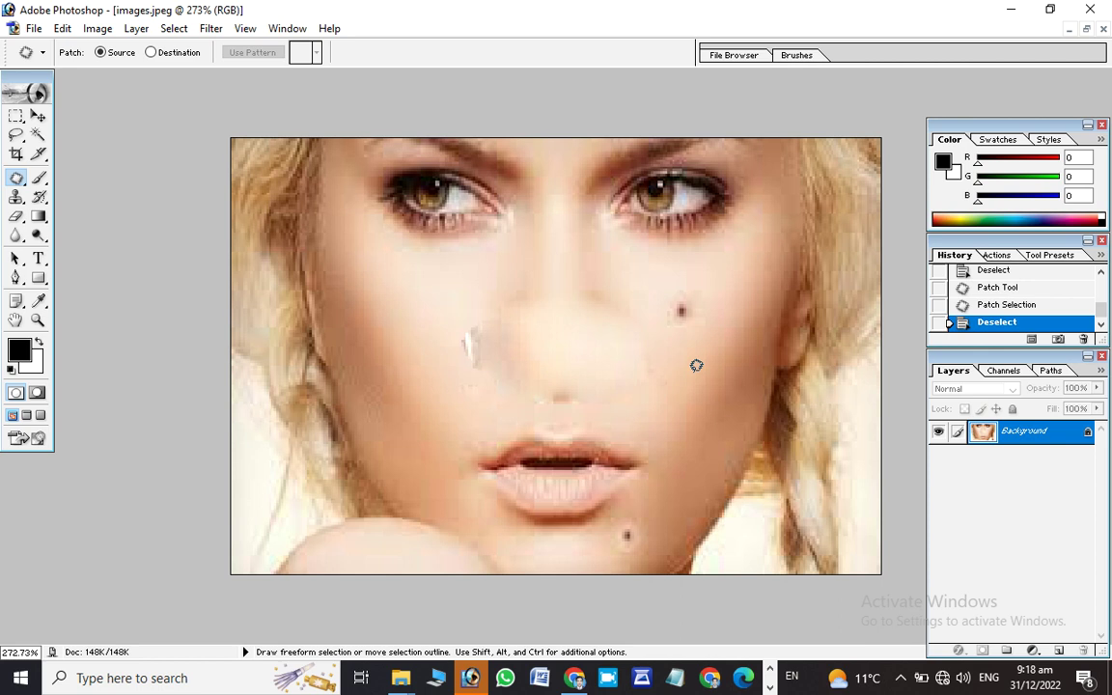
- Undo the nose patch through History and clear the selection
{"action": "key", "text": "ctrl+z"}
{"action": "key", "text": "ctrl+z"}
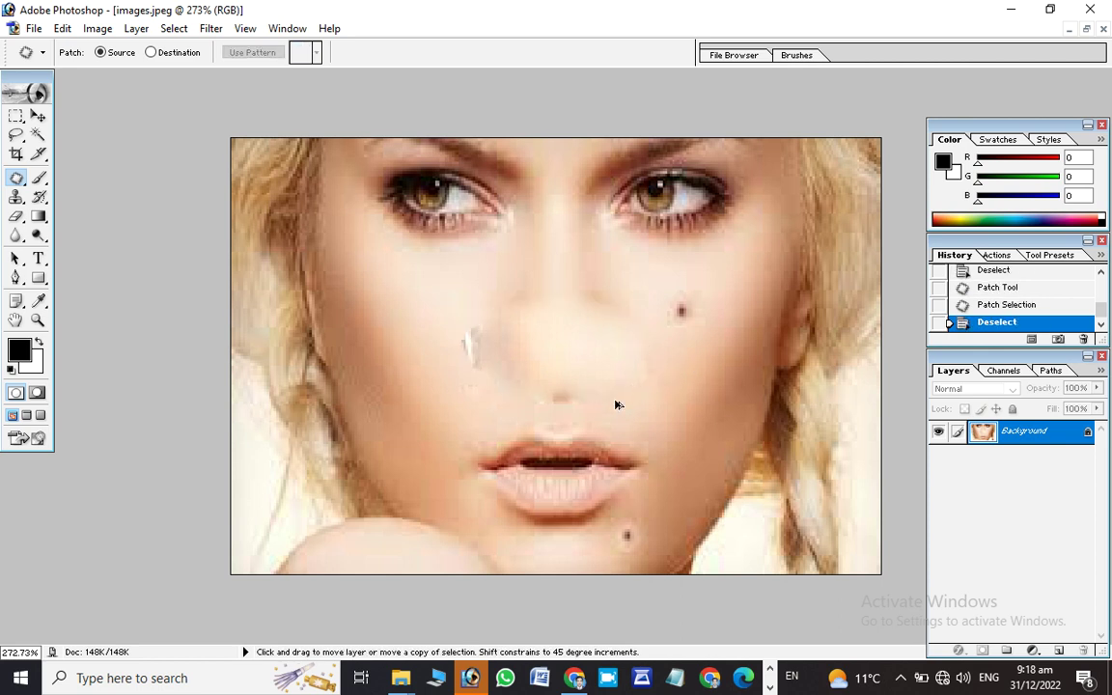
{"action": "key", "text": "ctrl+alt+z"}
{"action": "key", "text": "ctrl+alt+z"}
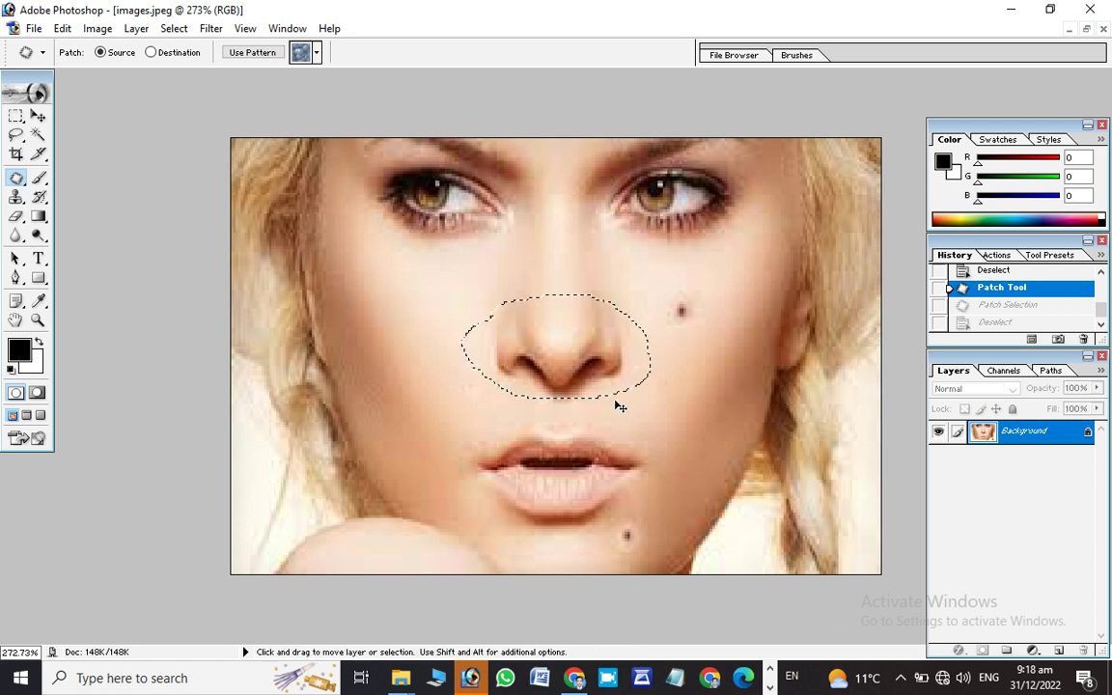
{"action": "key", "text": "ctrl+d"}
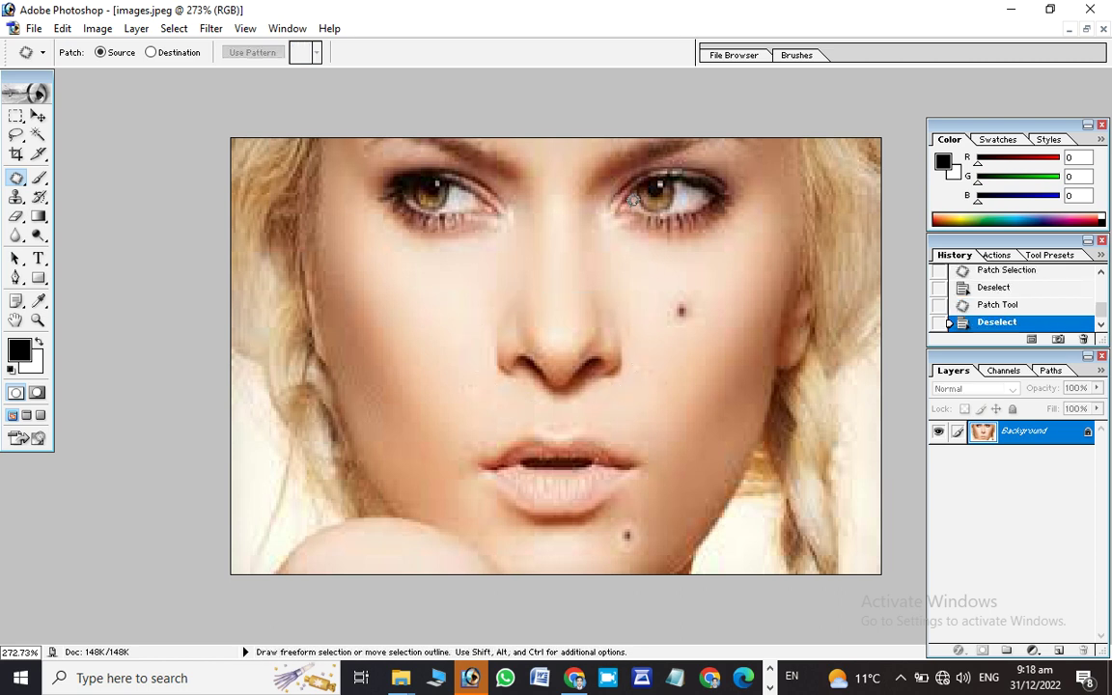
{"action": "mouse_move", "coordinate": [374, 186]}
{"action": "left_mouse_down"}
{"action": "mouse_move", "coordinate": [450, 248]}
{"action": "mouse_move", "coordinate": [377, 206]}
{"action": "mouse_move", "coordinate": [373, 177]}
{"action": "left_mouse_up"}
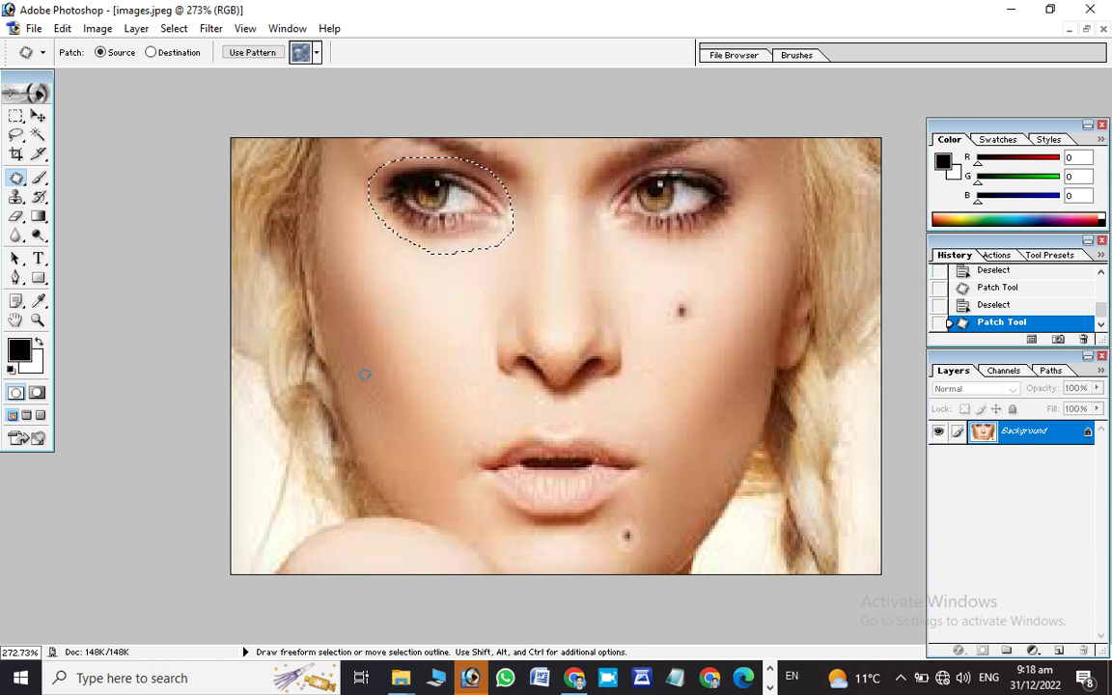
{"action": "left_click_drag", "start_coordinate": [442, 230], "coordinate": [405, 326]}
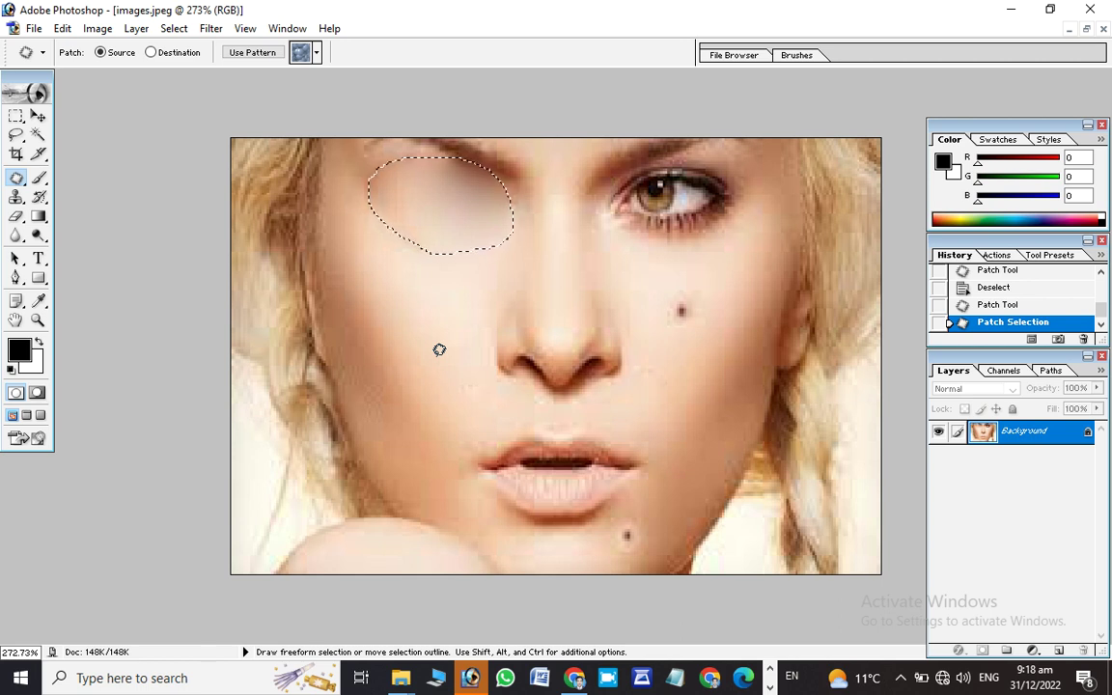
{"action": "key", "text": "ctrl+z"}
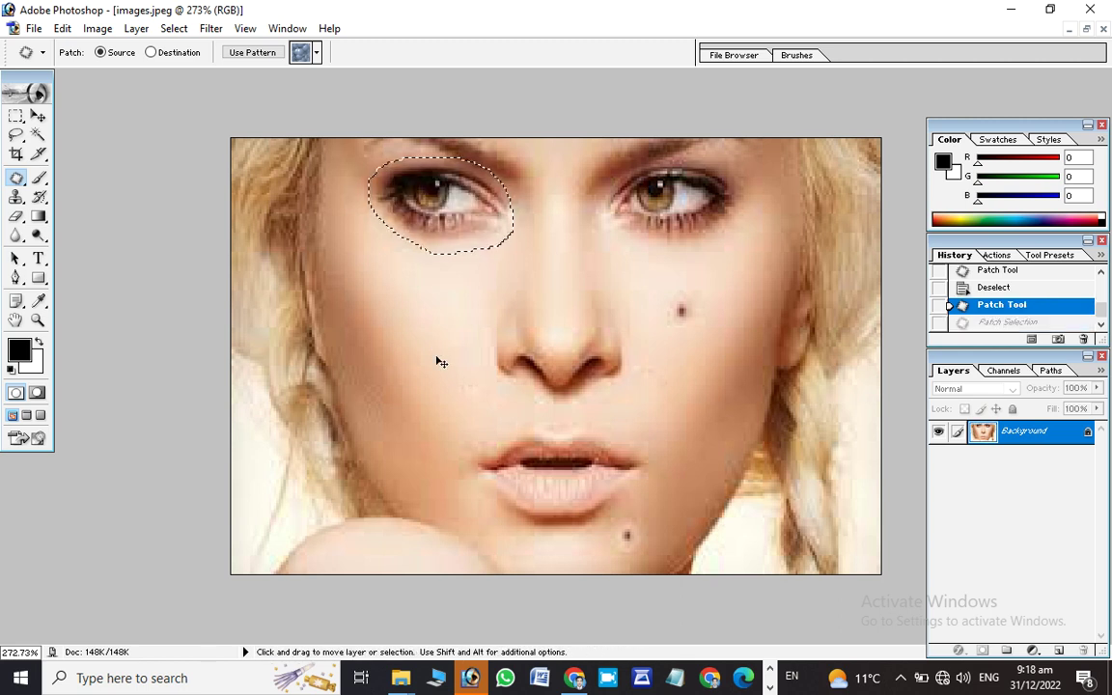
{"action": "key", "text": "ctrl+d"}
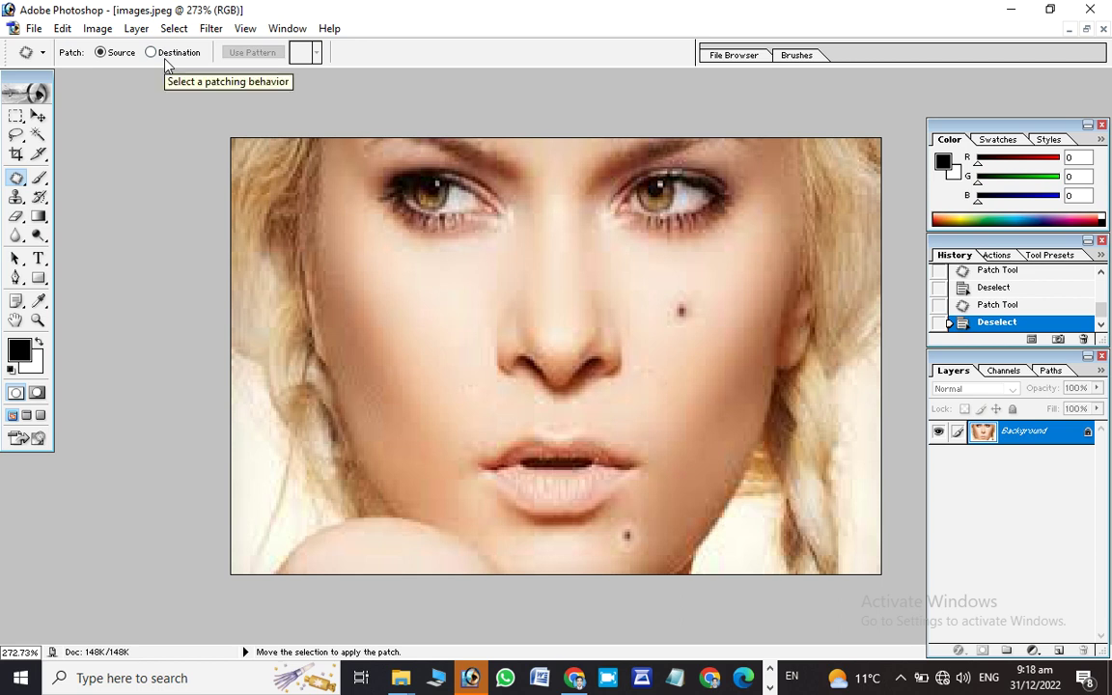
{"action": "left_click", "coordinate": [152, 55]}
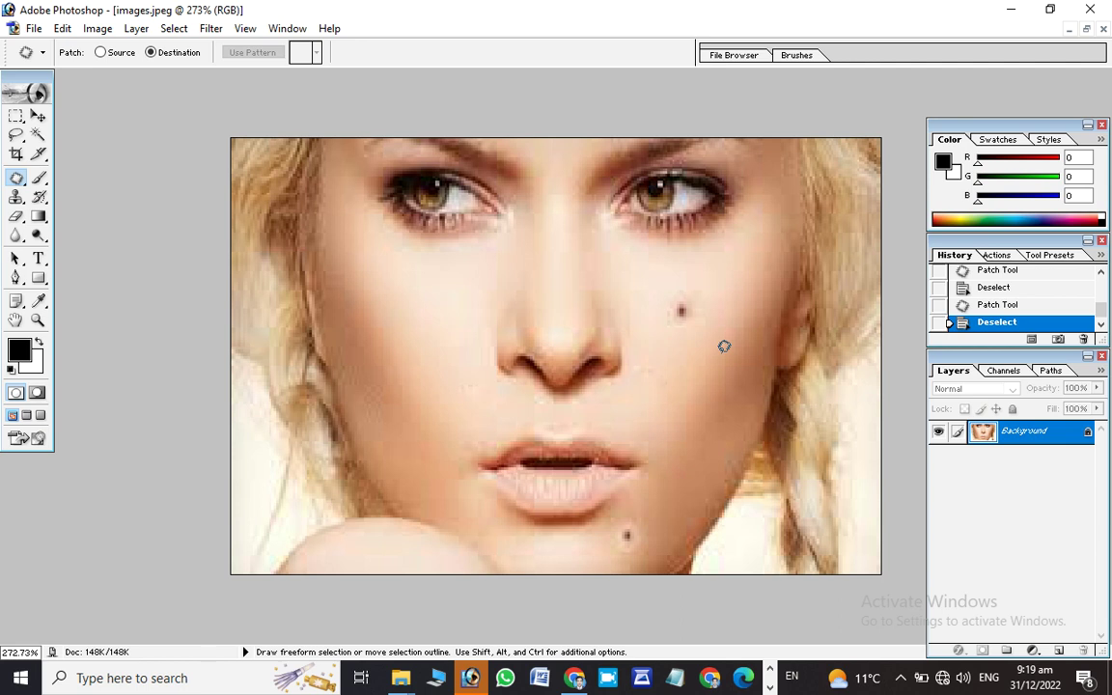
- In Destination mode, copy the right-cheek mole below the left eye and beside the chin
{"action": "left_click_drag", "start_coordinate": [665, 305], "coordinate": [657, 320]}
{"action": "mouse_move", "coordinate": [657, 320]}
{"action": "left_mouse_down"}
{"action": "mouse_move", "coordinate": [665, 307]}
{"action": "mouse_move", "coordinate": [379, 338]}
{"action": "mouse_move", "coordinate": [449, 308]}
{"action": "left_mouse_up"}
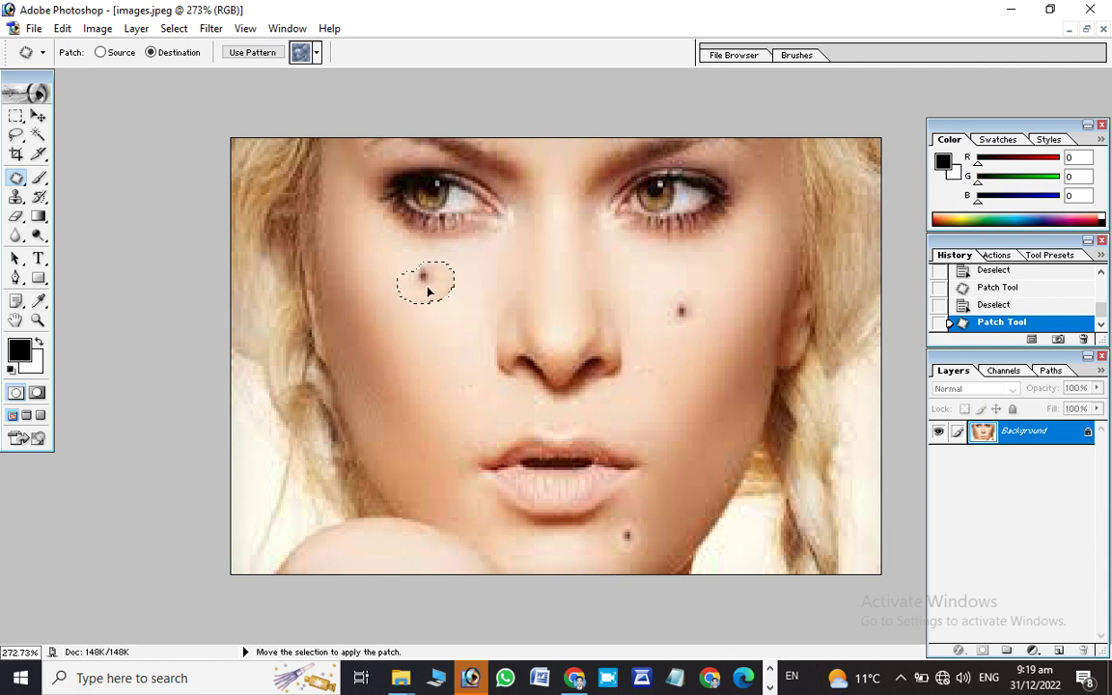
{"action": "left_click_drag", "start_coordinate": [449, 308], "coordinate": [441, 284]}
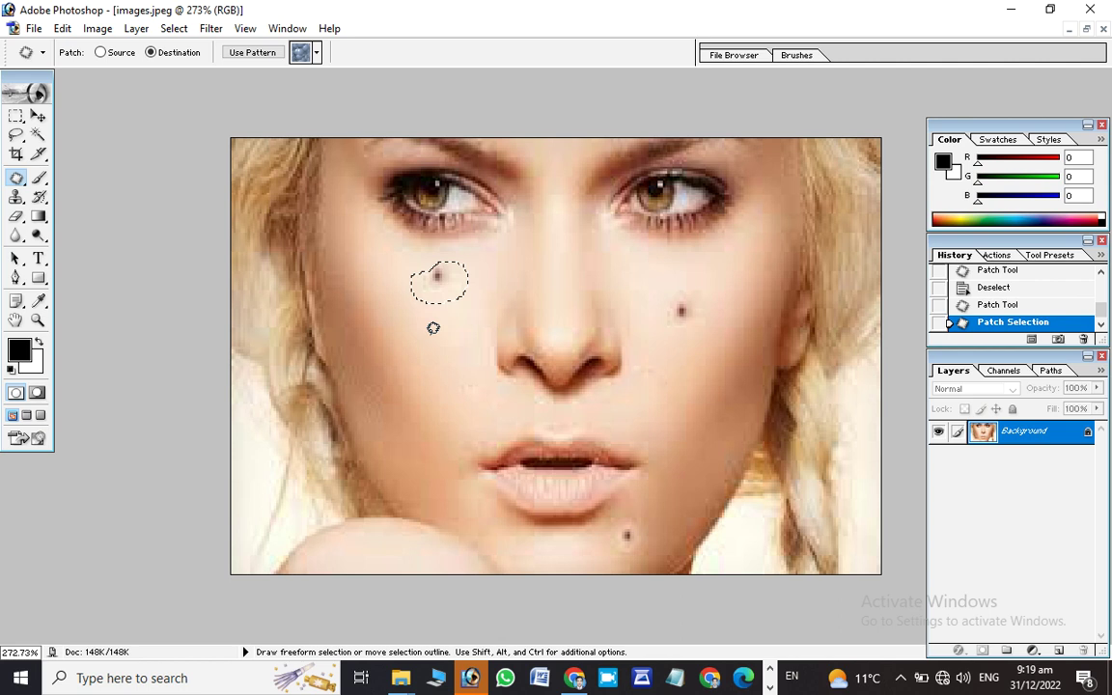
{"action": "key", "text": "ctrl+d"}
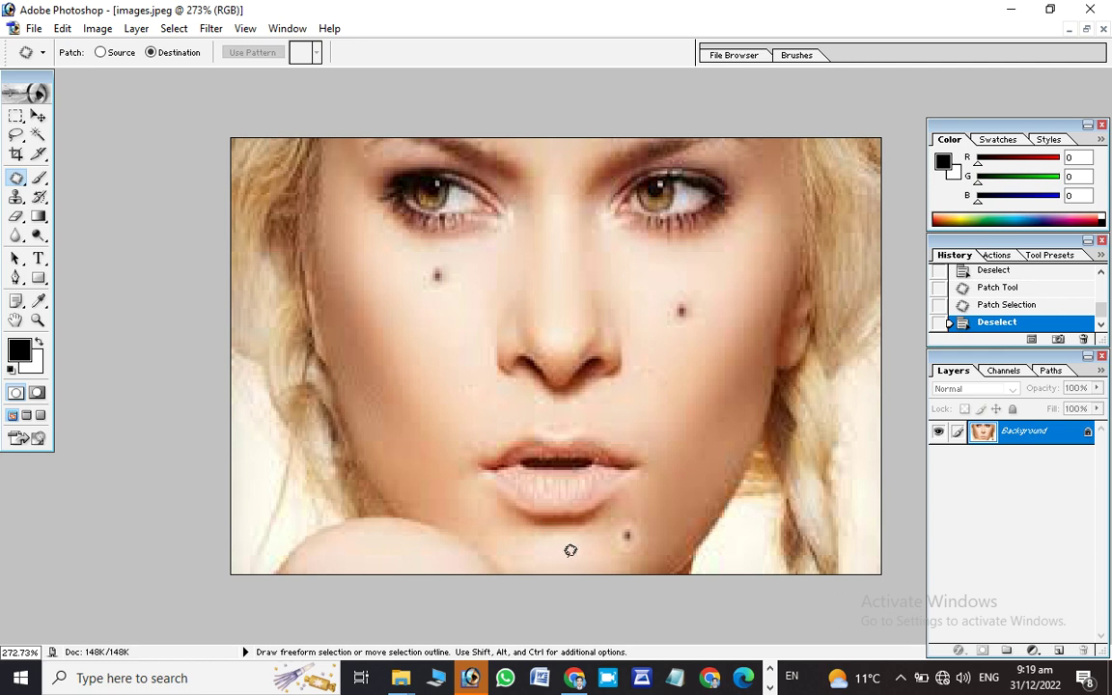
{"action": "mouse_move", "coordinate": [669, 323]}
{"action": "left_mouse_down"}
{"action": "mouse_move", "coordinate": [706, 332]}
{"action": "mouse_move", "coordinate": [670, 310]}
{"action": "mouse_move", "coordinate": [573, 547]}
{"action": "left_mouse_up"}
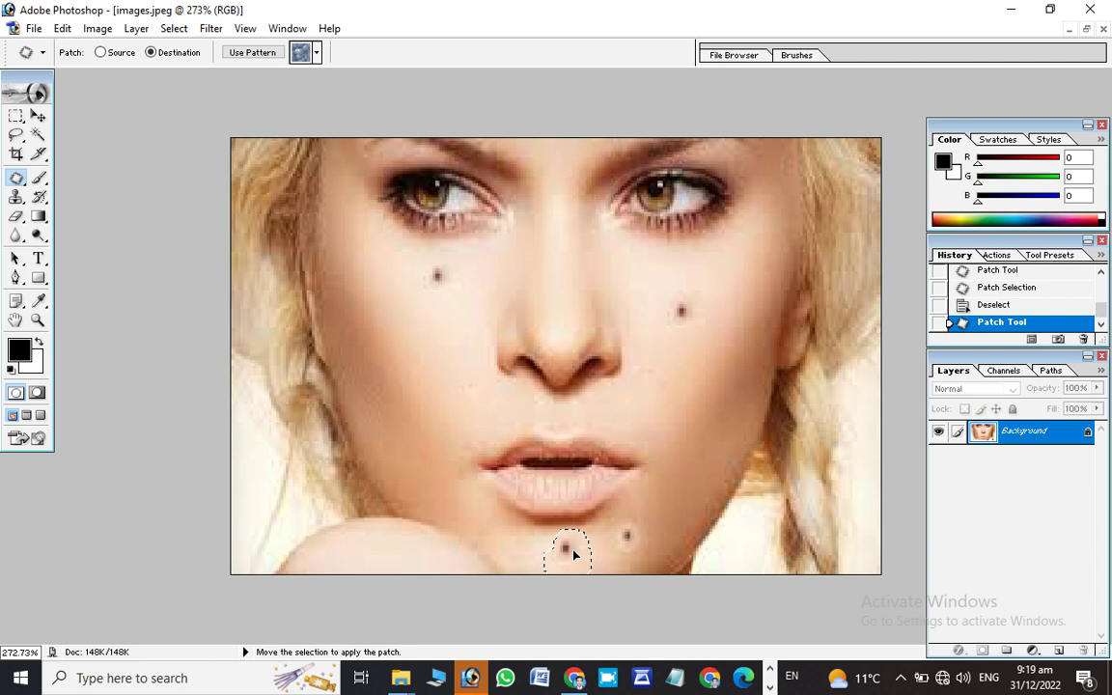
{"action": "left_click_drag", "start_coordinate": [573, 548], "coordinate": [572, 551]}
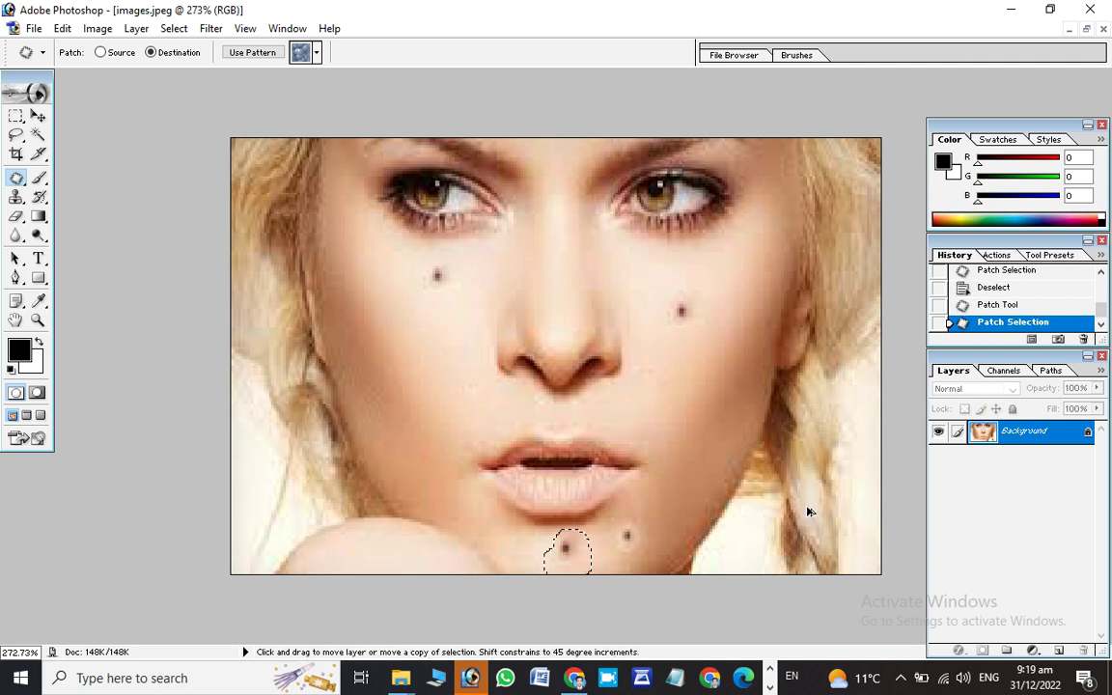
- Undo the chin mole copy, then try and undo a copy above the lip
{"action": "key", "text": "ctrl+z"}
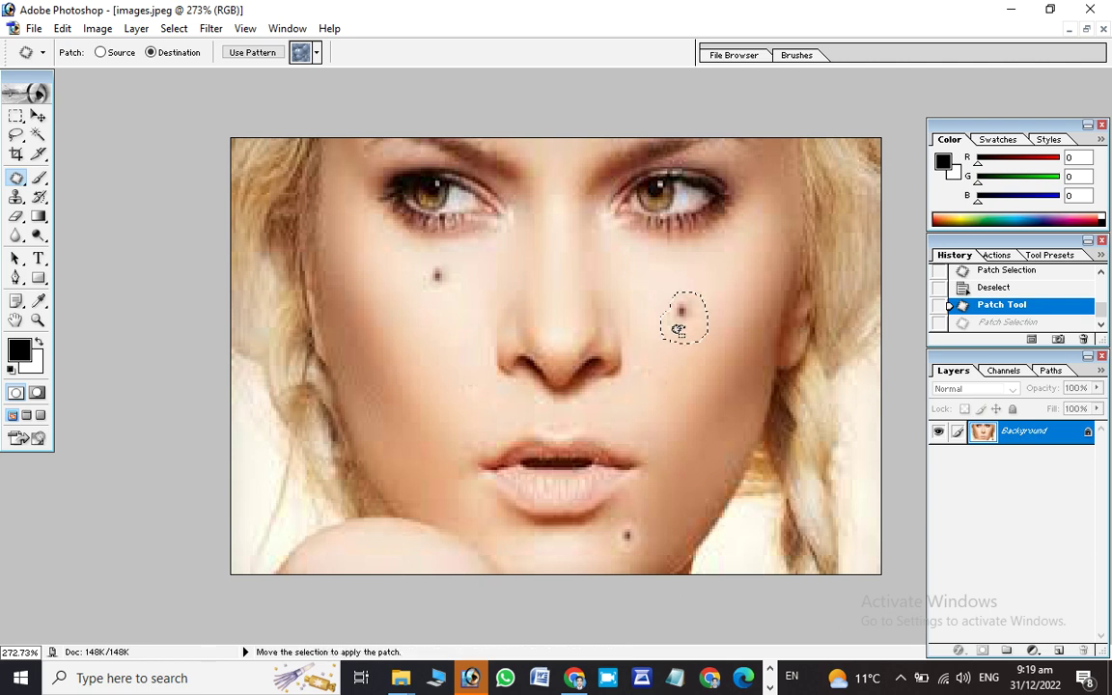
{"action": "left_click_drag", "start_coordinate": [678, 330], "coordinate": [507, 435]}
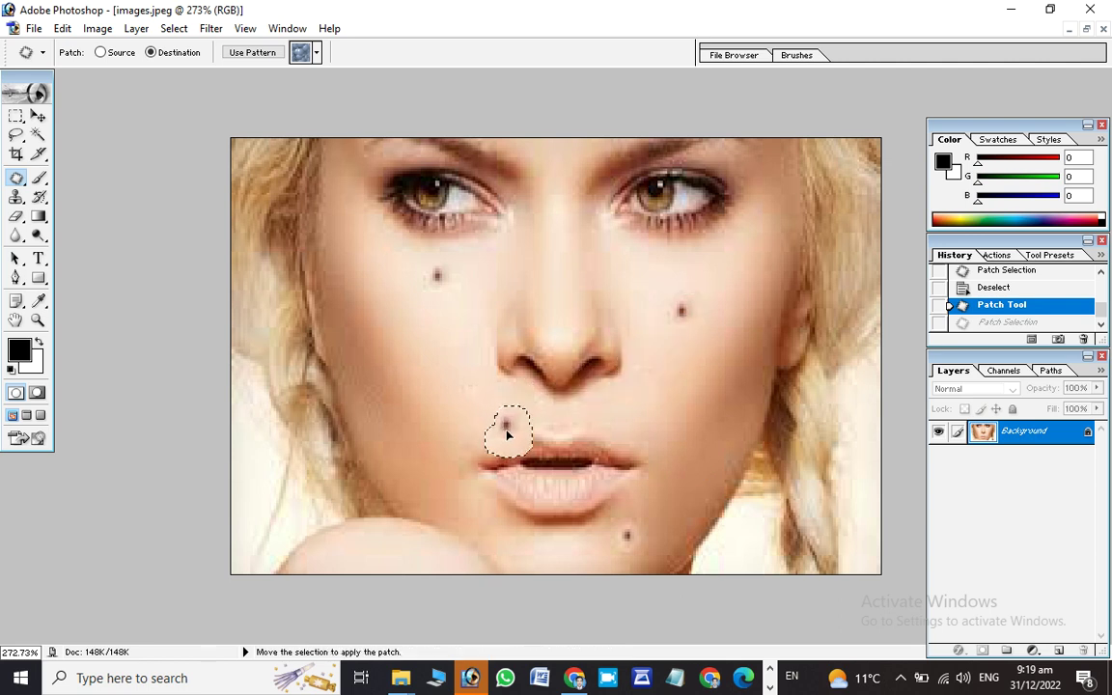
{"action": "left_click_drag", "start_coordinate": [506, 432], "coordinate": [507, 433]}
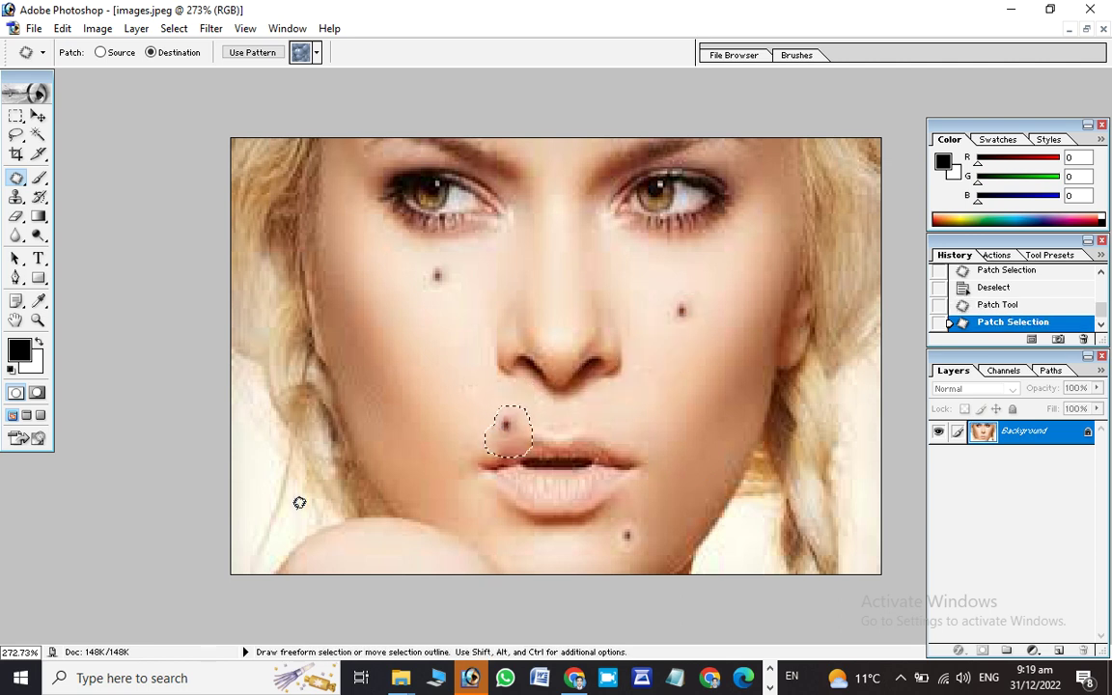
{"action": "left_click", "coordinate": [423, 489]}
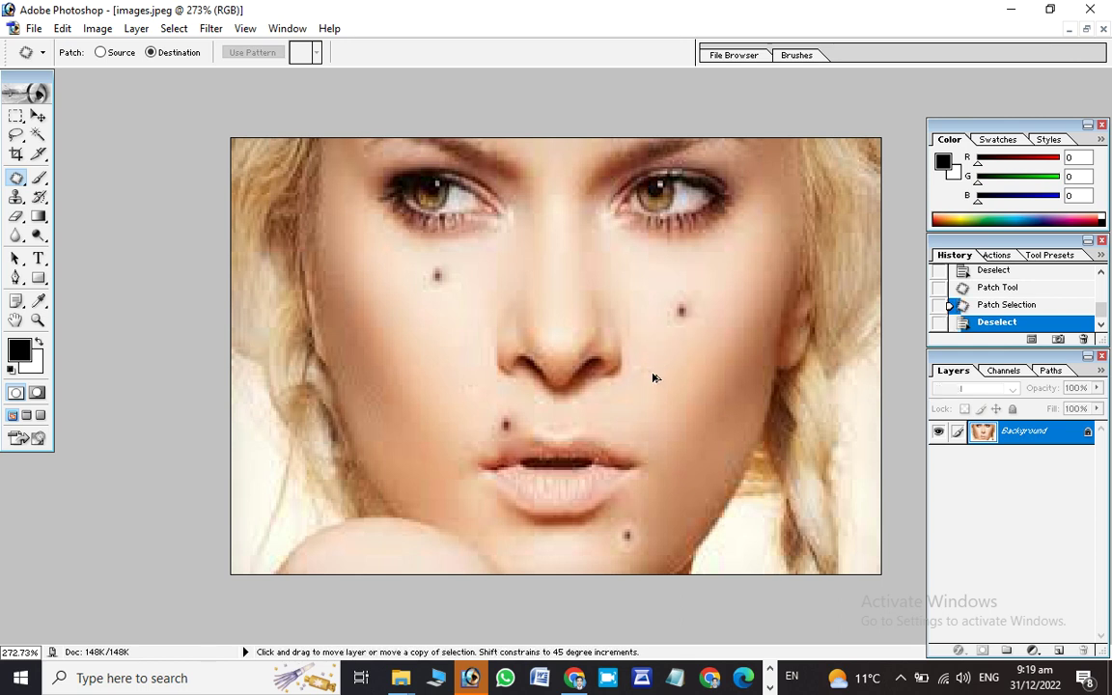
{"action": "key", "text": "ctrl+alt+z"}
{"action": "key", "text": "ctrl+alt+z"}
{"action": "key", "text": "ctrl+shift+z"}
{"action": "key", "text": "ctrl+shift+z"}
{"action": "key", "text": "ctrl+shift+z"}
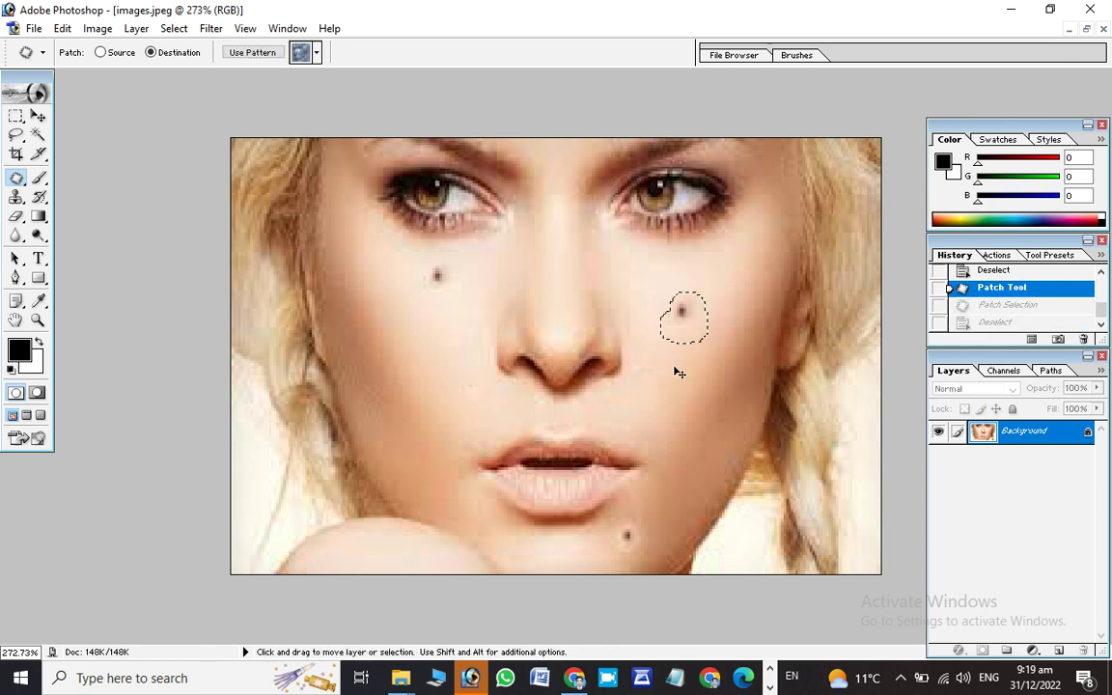
- Copy the right-cheek mole to just above the upper lip and deselect
{"action": "mouse_move", "coordinate": [670, 310]}
{"action": "left_mouse_down"}
{"action": "mouse_move", "coordinate": [678, 298]}
{"action": "mouse_move", "coordinate": [691, 312]}
{"action": "mouse_move", "coordinate": [671, 312]}
{"action": "left_mouse_up"}
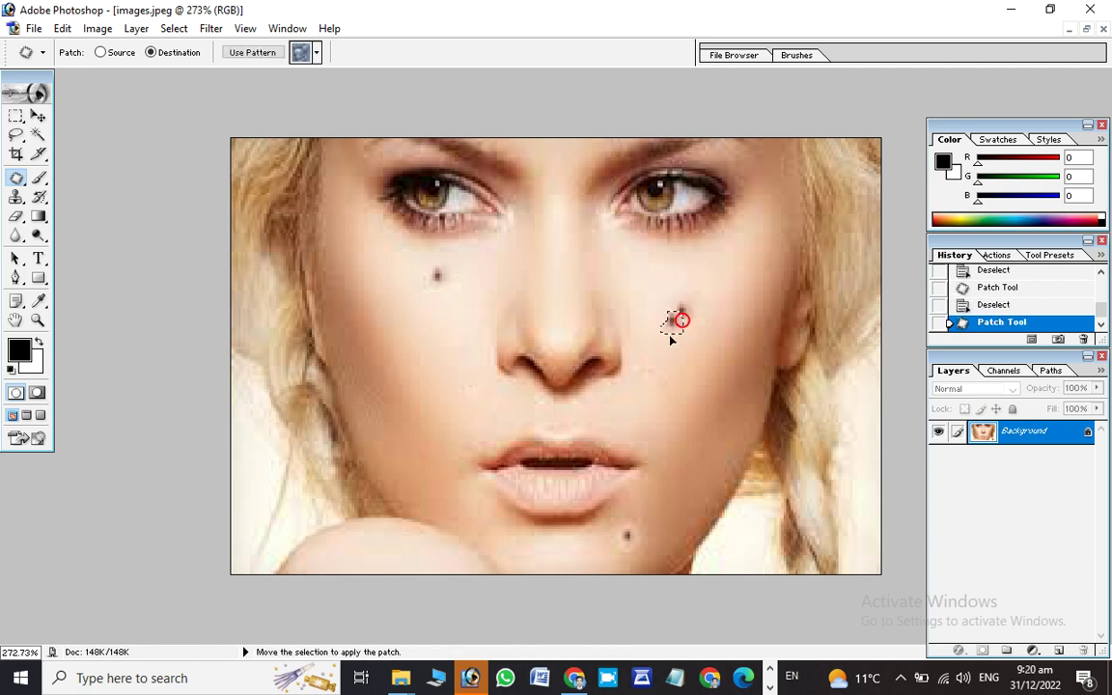
{"action": "left_click_drag", "start_coordinate": [494, 417], "coordinate": [495, 419]}
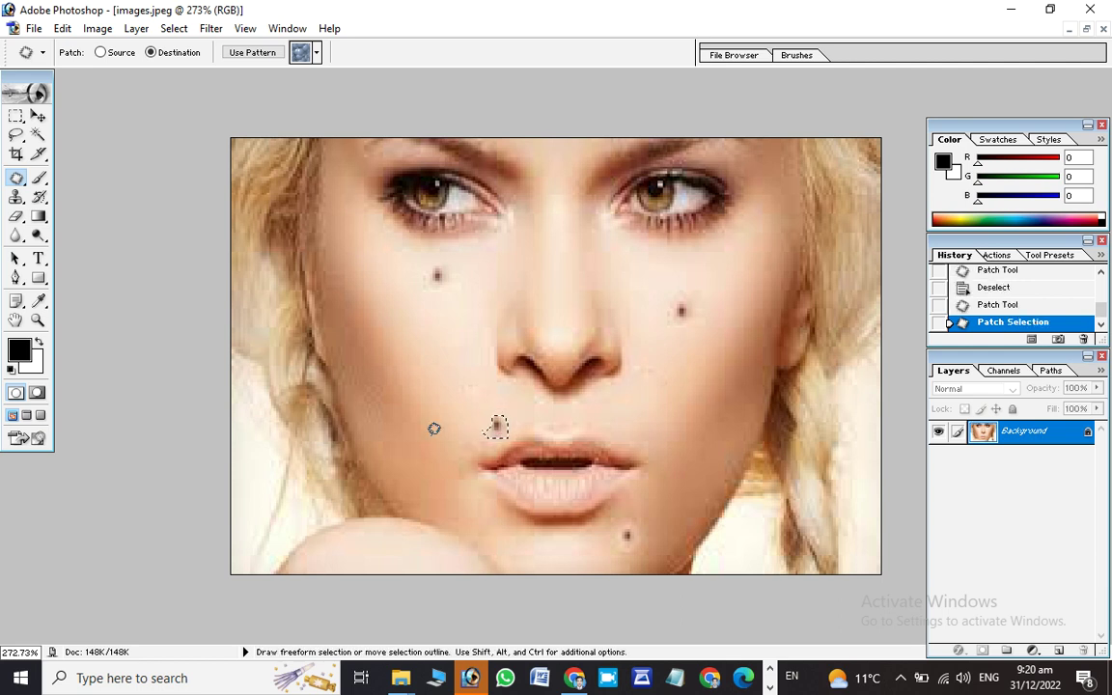
{"action": "key", "text": "ctrl+d"}
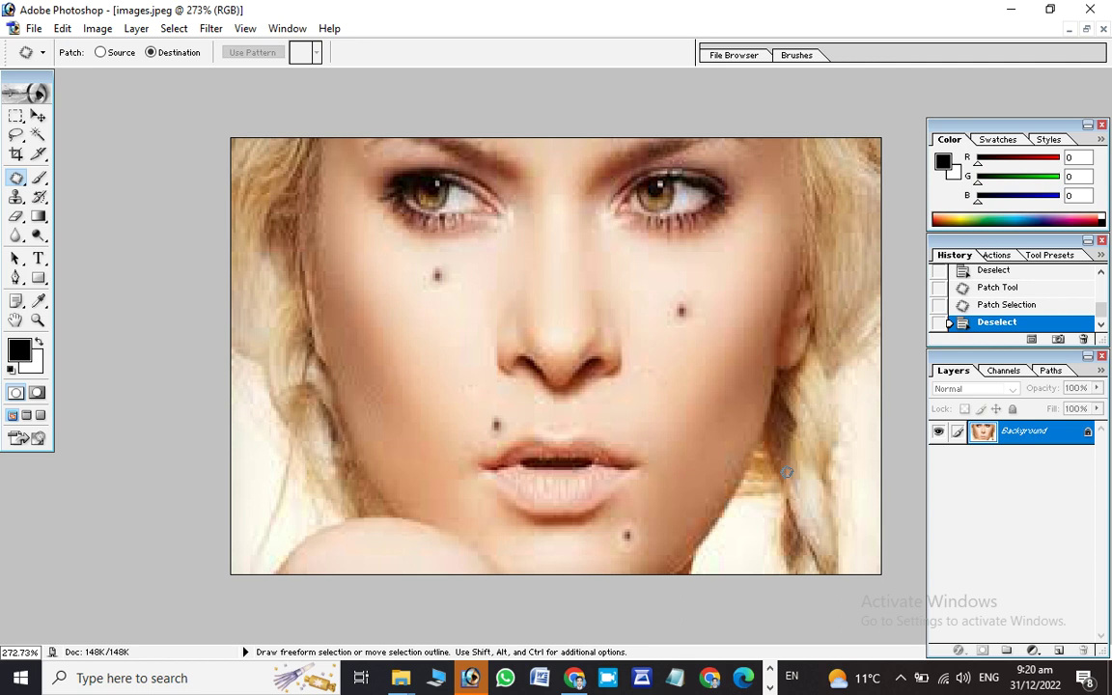
{"action": "right_click", "coordinate": [9, 178]}
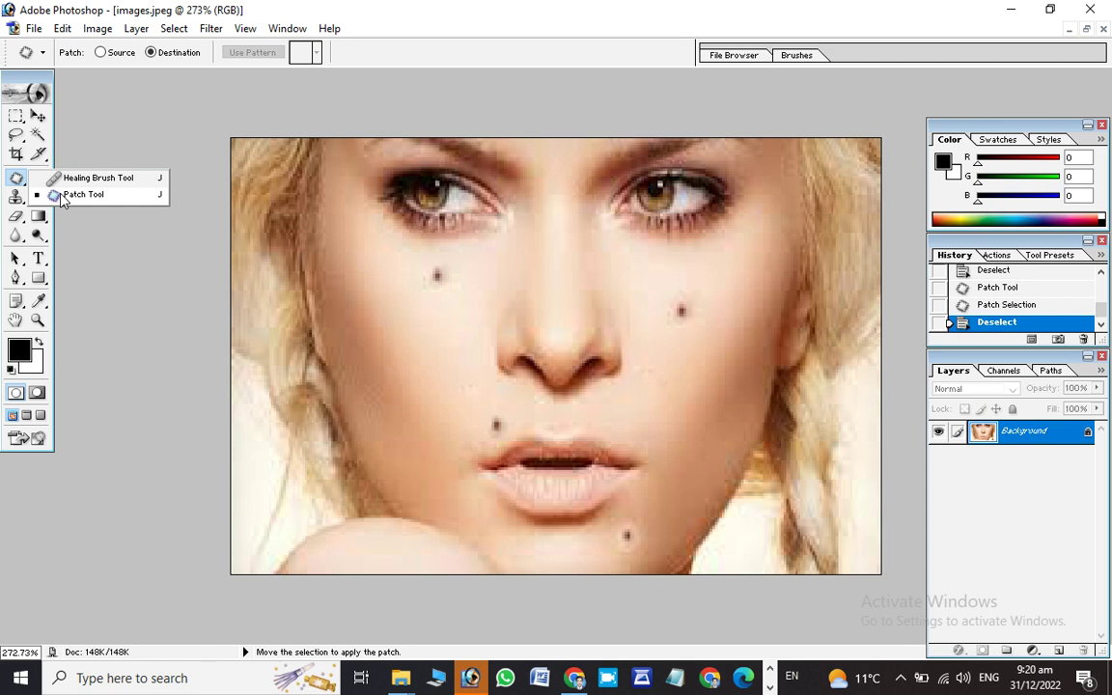
{"action": "left_click", "coordinate": [61, 195]}
{"action": "left_click", "coordinate": [901, 678]}
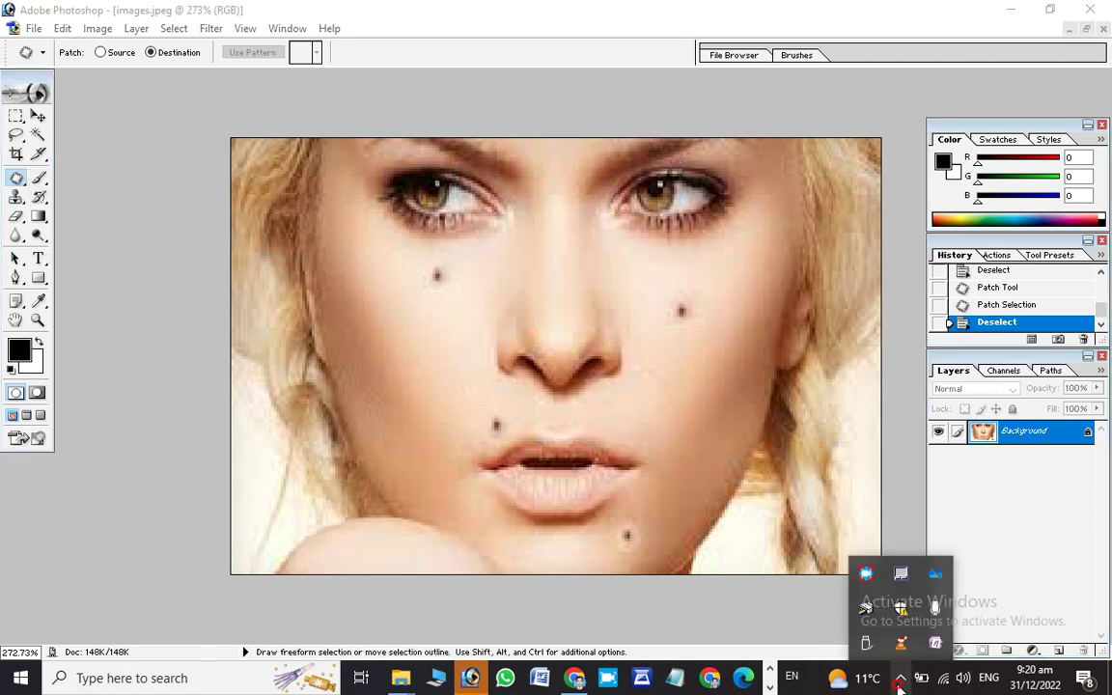